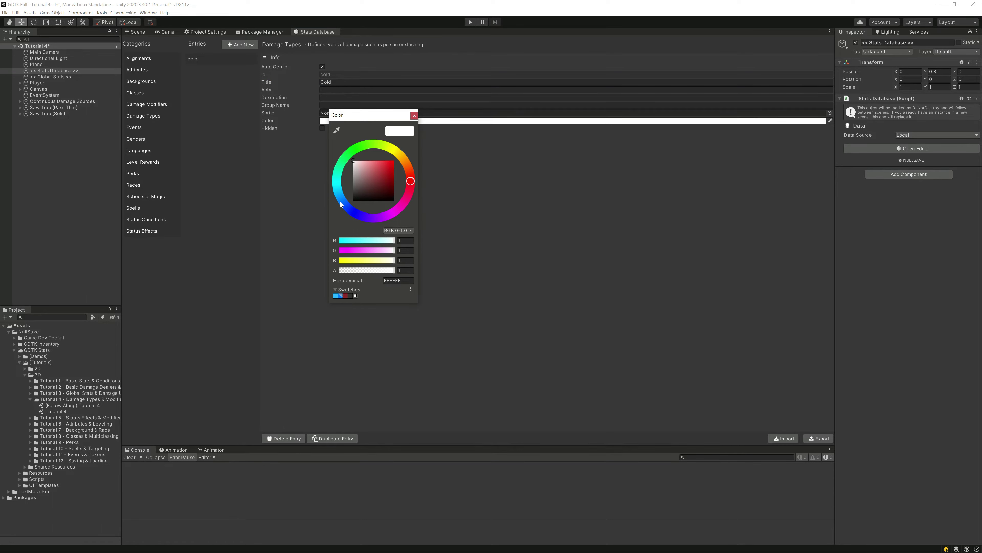
Set the Cold damage type's color to a saturated blue, hex 007EFF.
left_click(340, 204)
left_click_drag(361, 170, 458, 147)
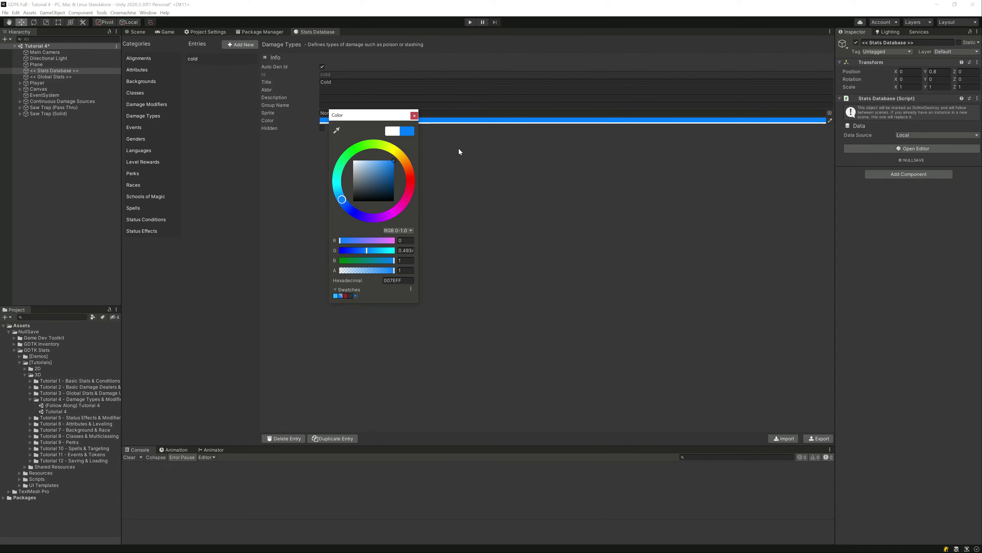
left_click(472, 151)
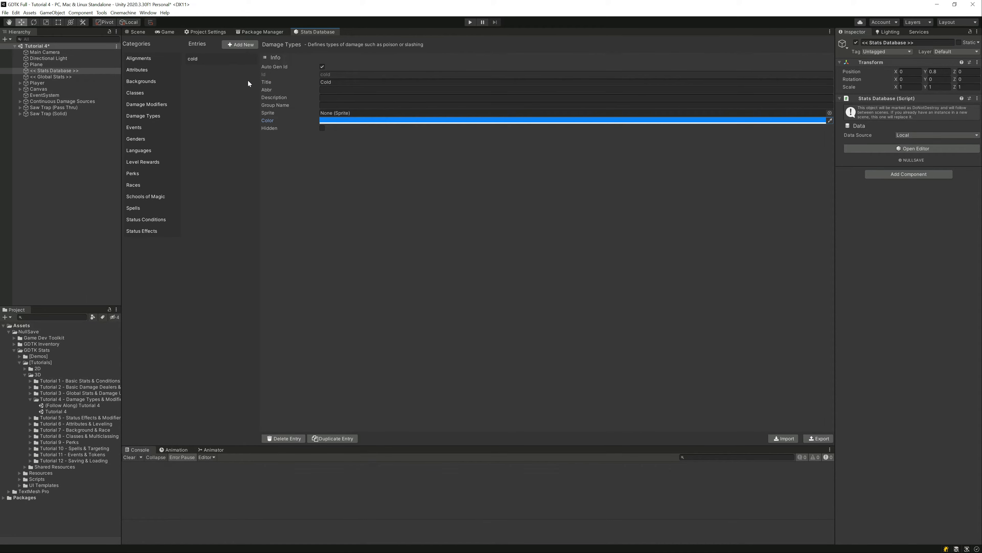
Add a damage type titled Fire and give it a saturated orange-red color.
left_click(245, 45)
type("Fire")
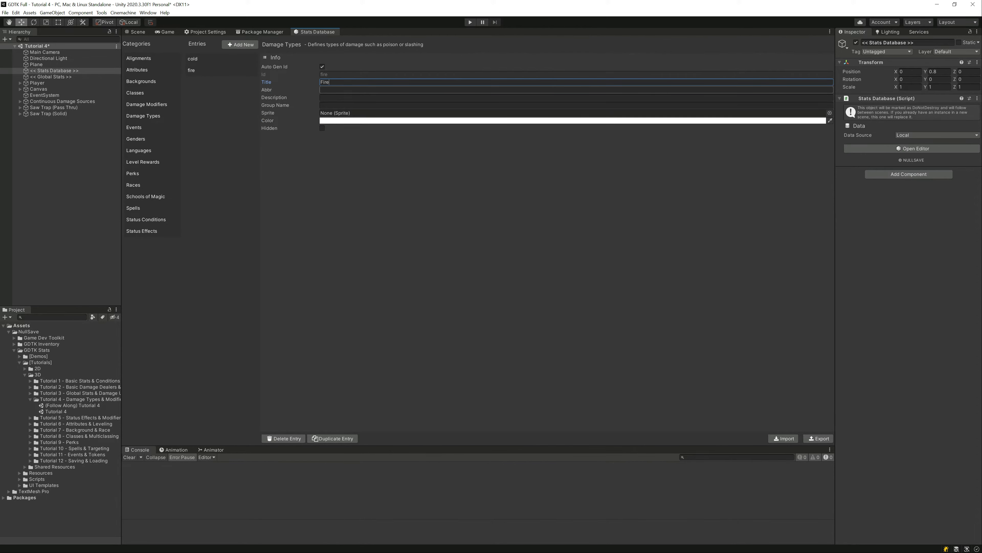
left_click(327, 121)
left_click_drag(381, 171, 407, 171)
left_click(405, 168)
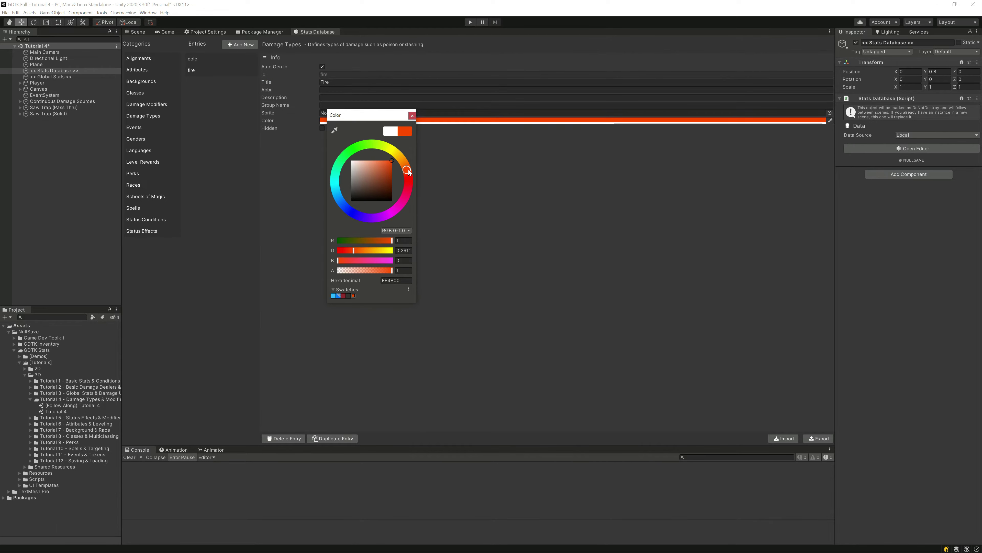
left_click(503, 168)
Add a damage type titled Poison and give it a bright green color, hex 3BFF00.
left_click(239, 44)
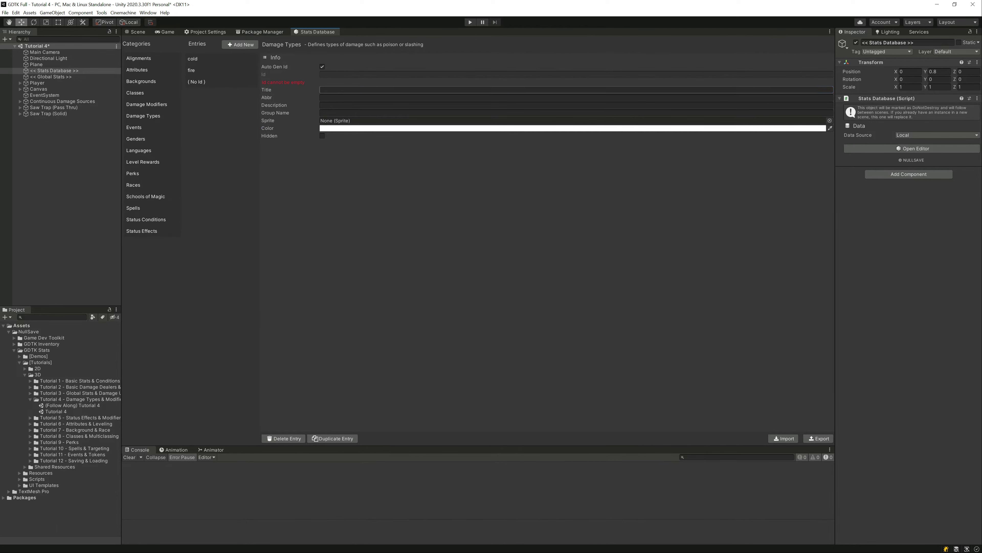
type("Poisio")
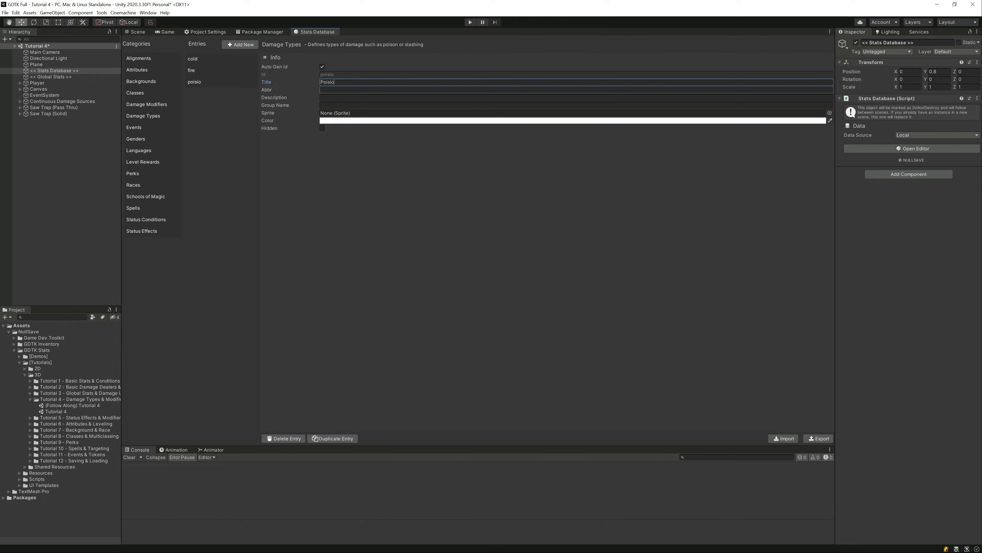
key("BackSpace")
key("BackSpace")
type("on")
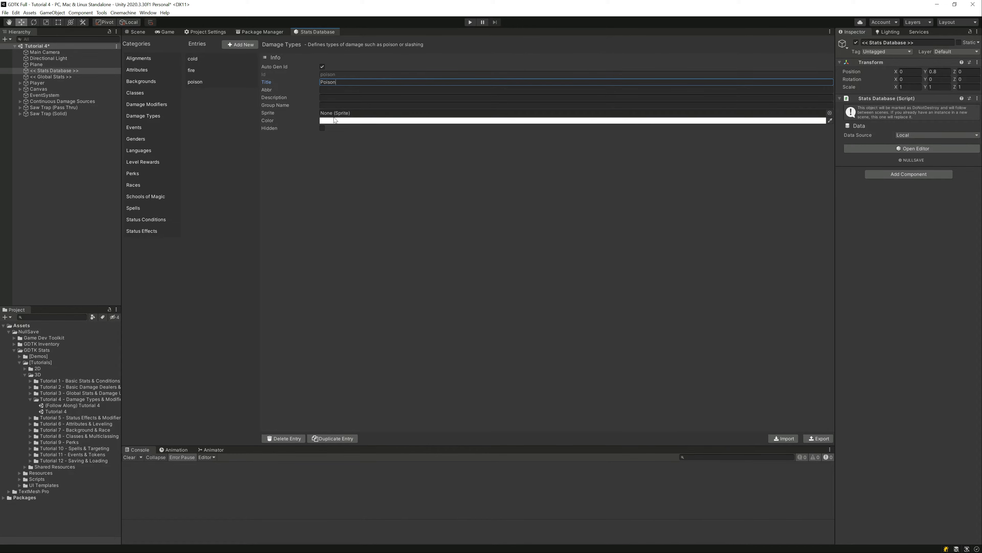
left_click(371, 120)
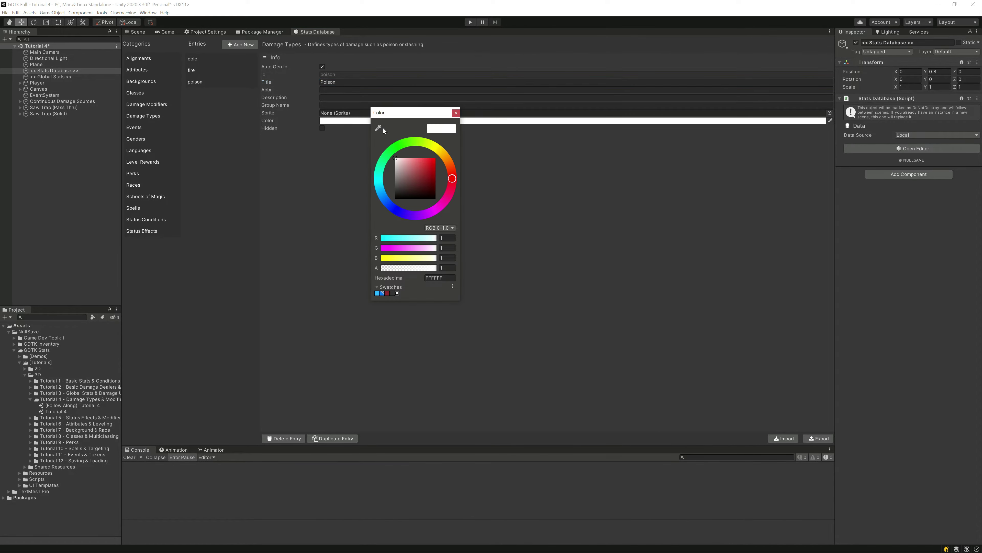
left_click(404, 142)
left_click_drag(412, 163, 475, 154)
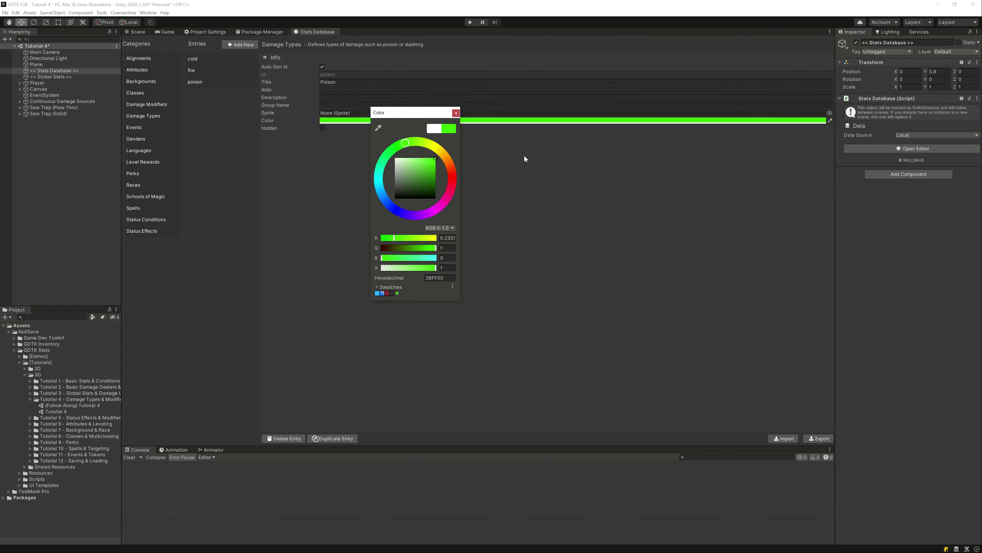
left_click(183, 103)
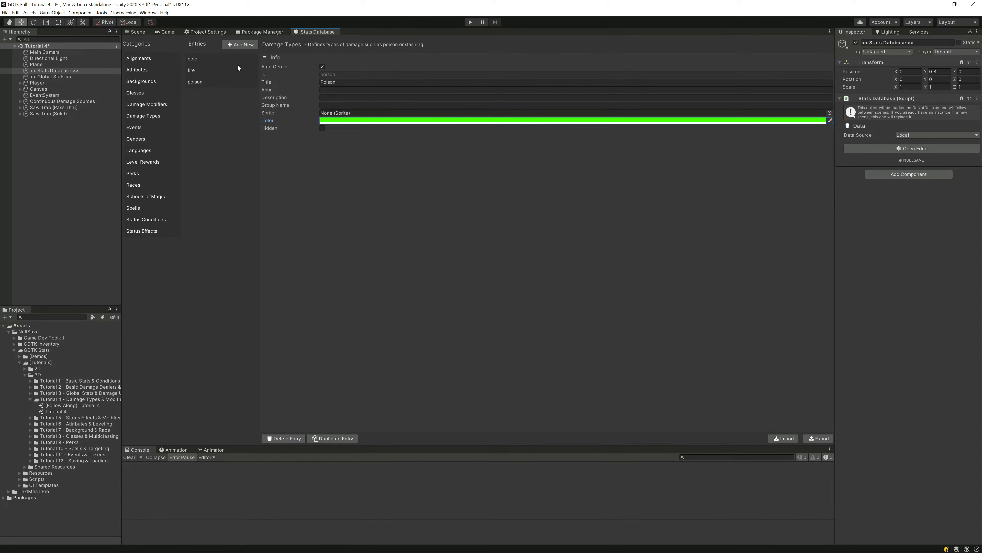
Add a damage type titled Slashing and give it a dark grey color, hex 3D3D3D.
left_click(235, 45)
type("Slashing")
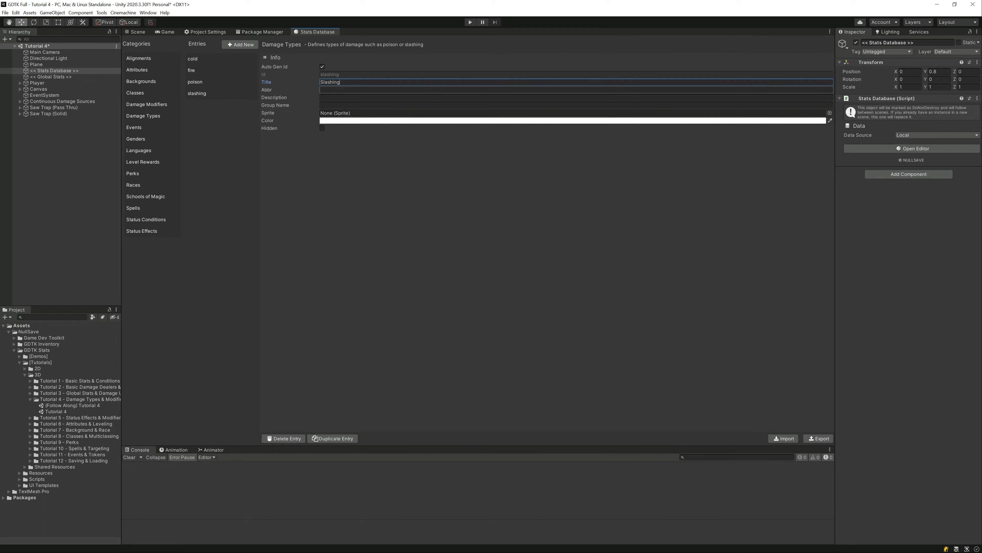
left_click(352, 122)
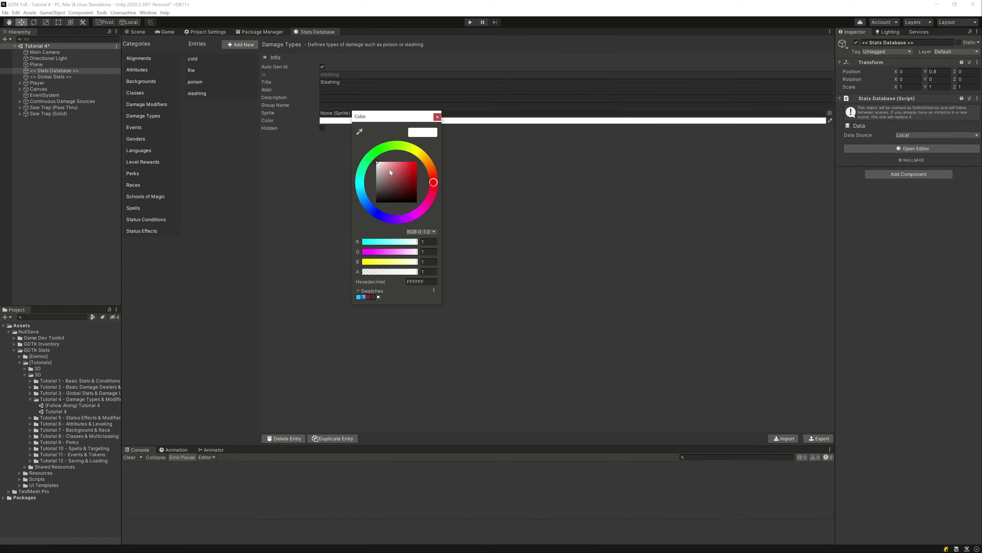
left_click_drag(389, 169, 364, 190)
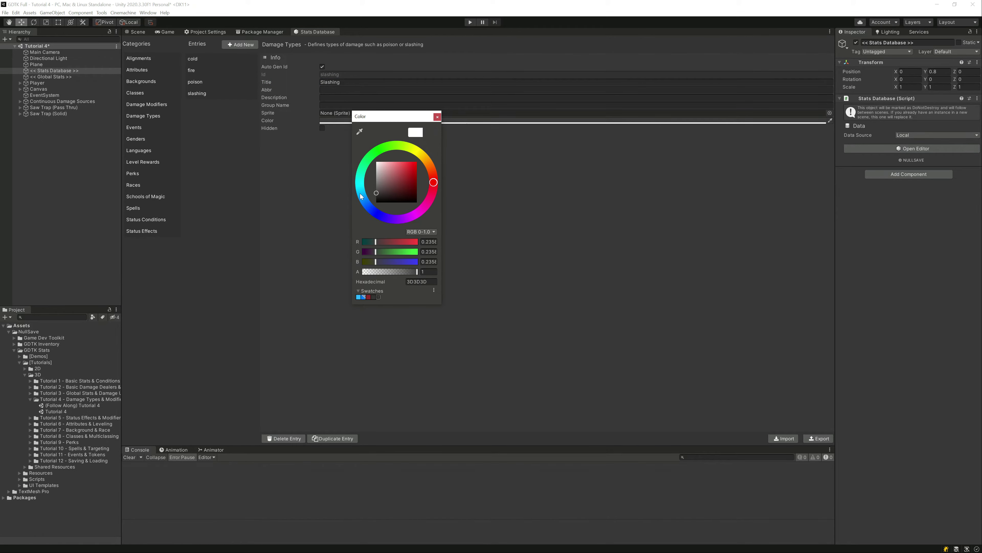
left_click(305, 183)
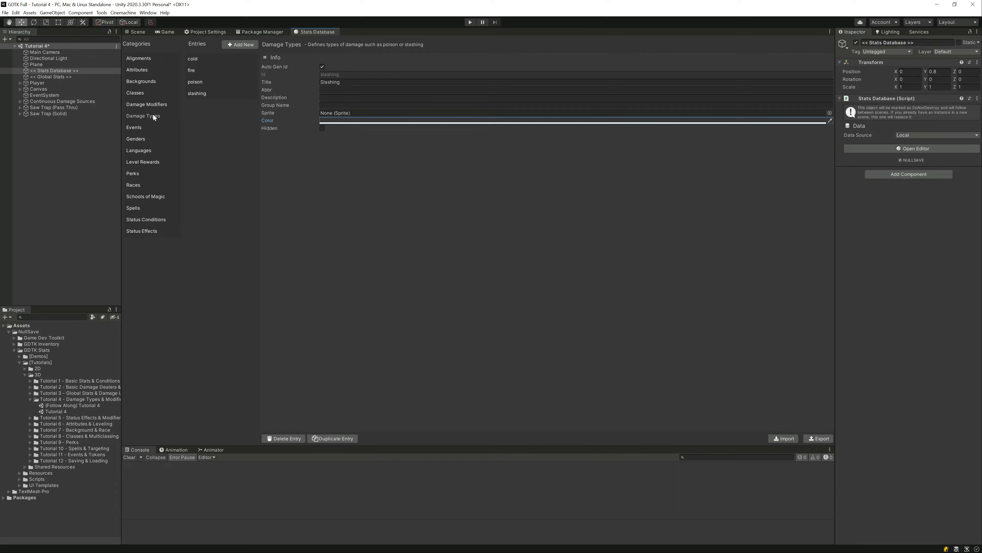
Add a damage modifier titled Cold Resistance for the cold damage type, with Damage Equals set to [damage] / 2.
left_click(155, 108)
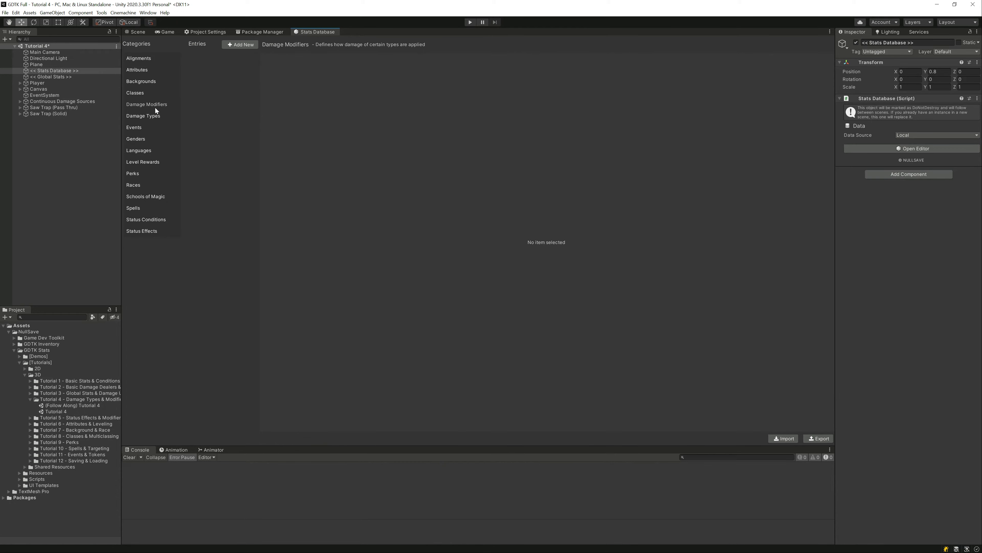
left_click(249, 44)
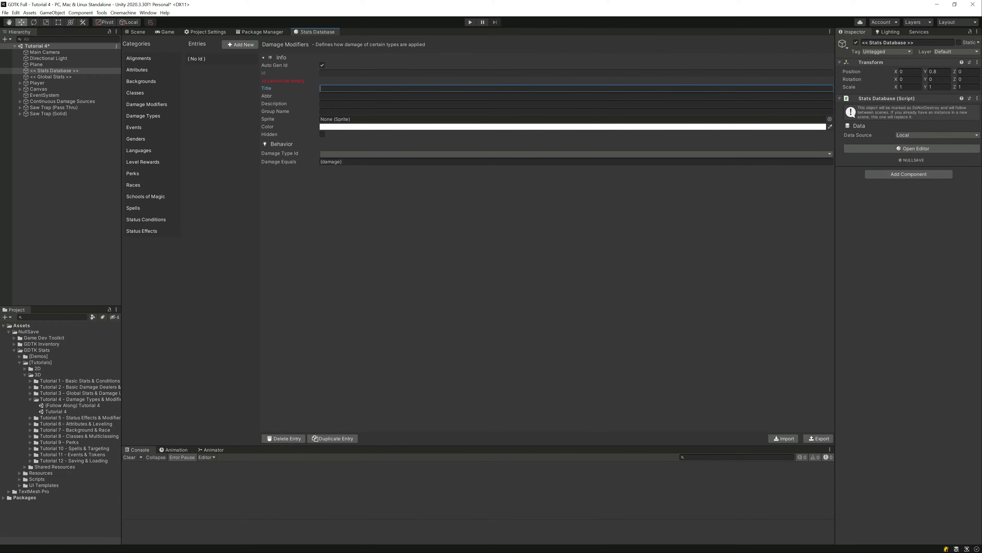
type("Cold Resistance")
left_click(329, 146)
left_click(325, 161)
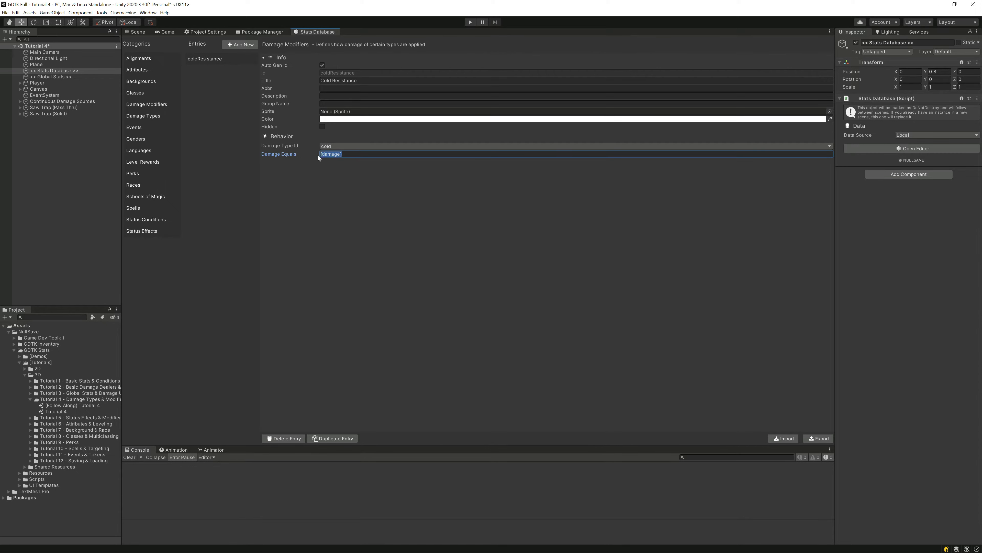
key("Right")
Duplicate the Cold Resistance damage modifier three times.
left_click(335, 440)
left_click(335, 439)
left_click(334, 439)
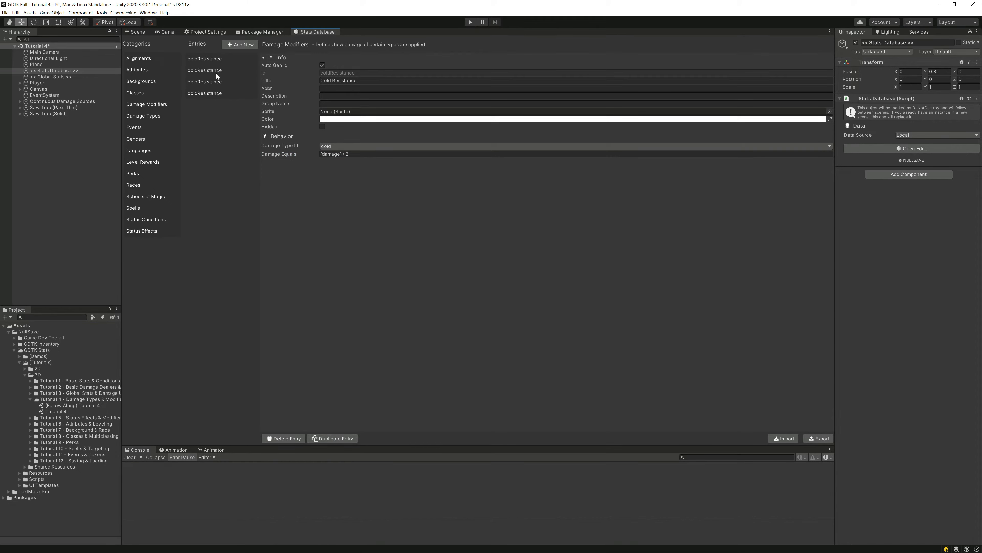
Retitle the first Cold Resistance copy as Fire Resistance and set its damage type to fire.
double_click(325, 80)
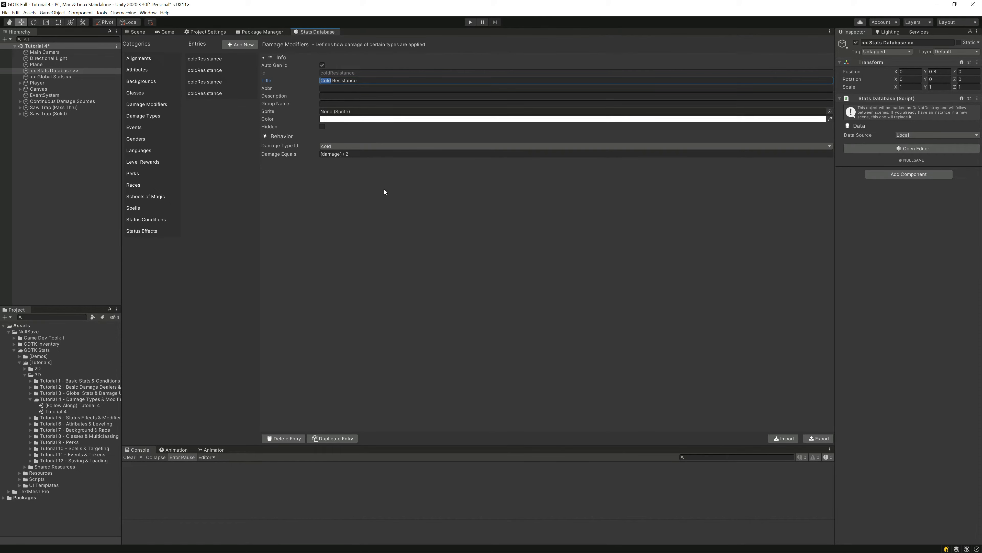
type("Fire")
left_click(343, 147)
left_click(336, 166)
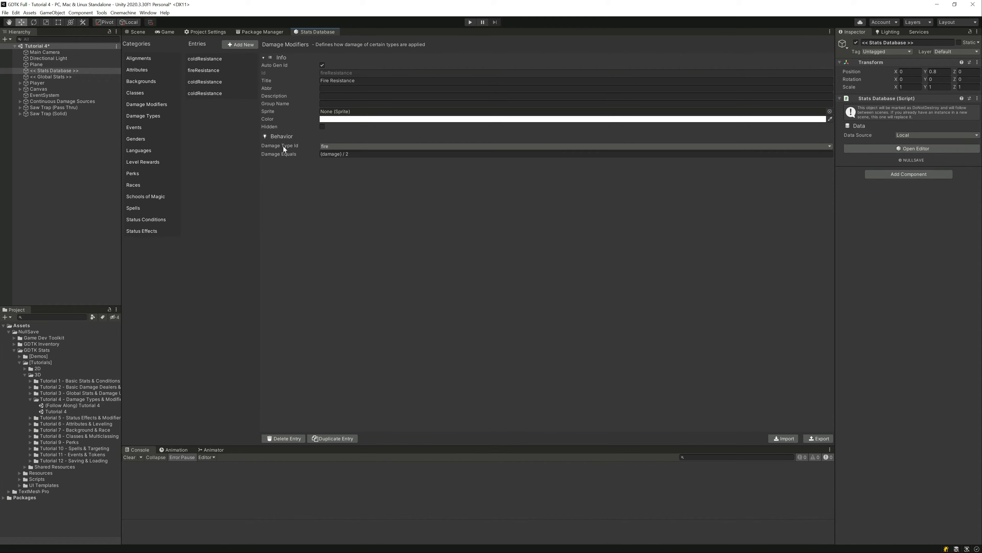
Retitle the next Cold Resistance copy as Poison Resistance and set its damage type to poison.
left_click(205, 82)
double_click(326, 80)
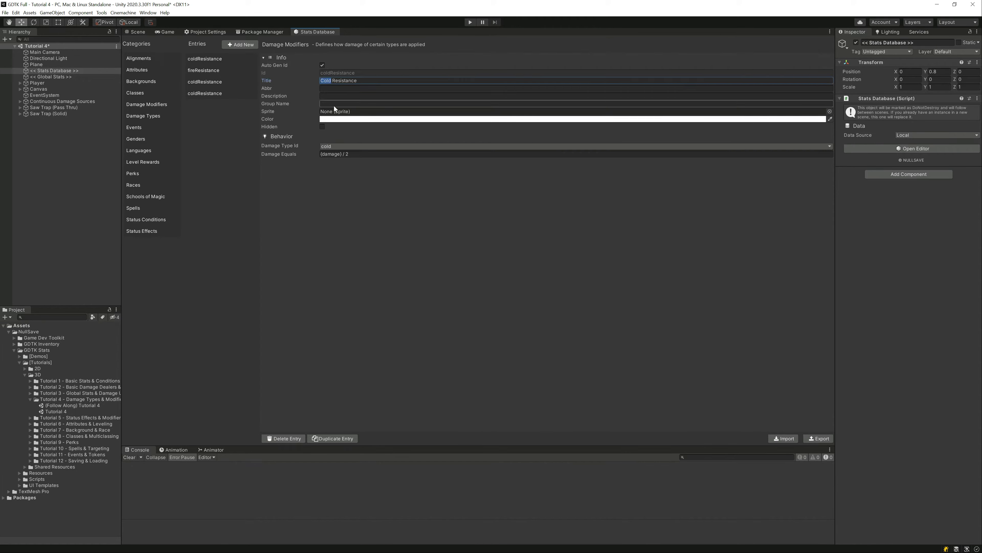
type("Poison")
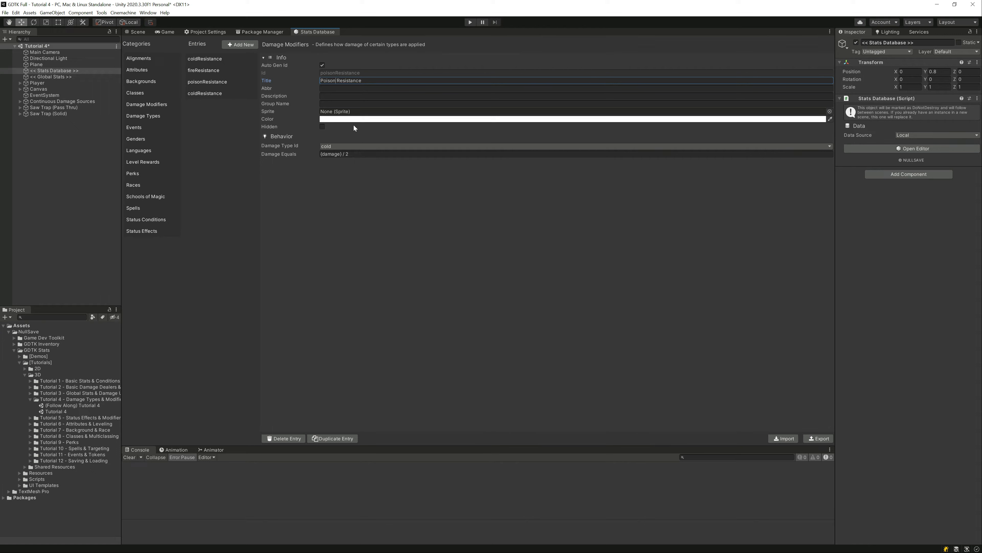
left_click(340, 146)
left_click(339, 175)
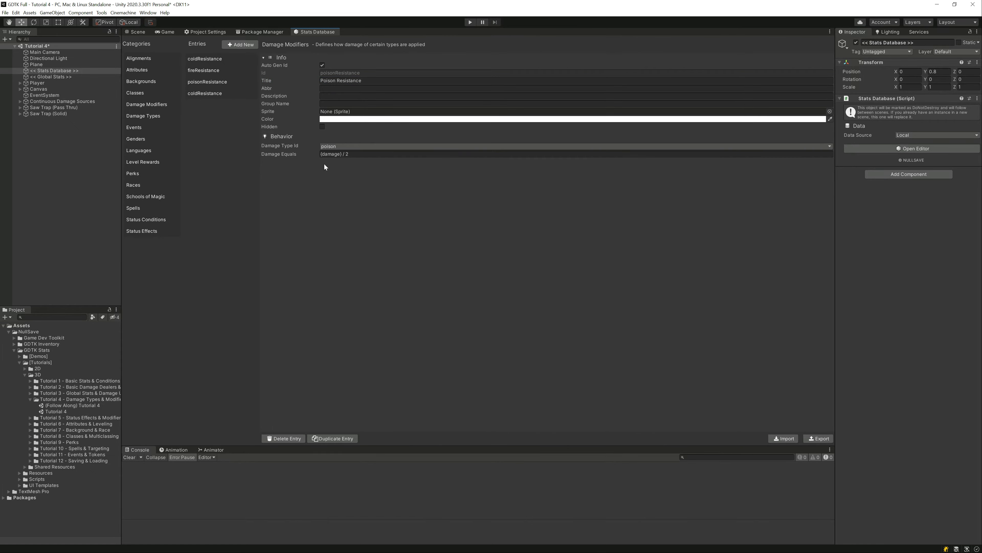
Retitle the last Cold Resistance copy as Slashing Resistance and set its damage type to slashing.
left_click(223, 95)
double_click(326, 80)
type("Sla")
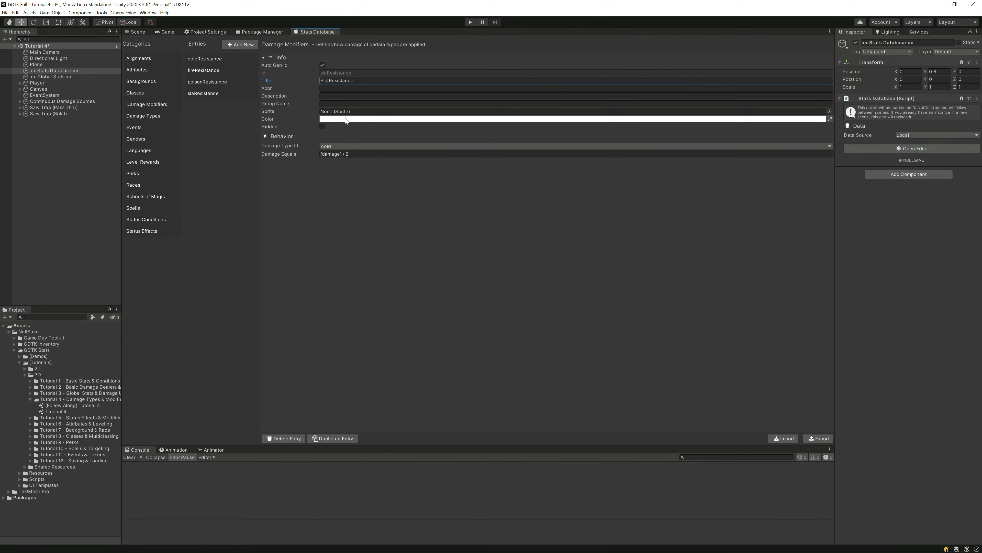
type("shing")
left_click(336, 146)
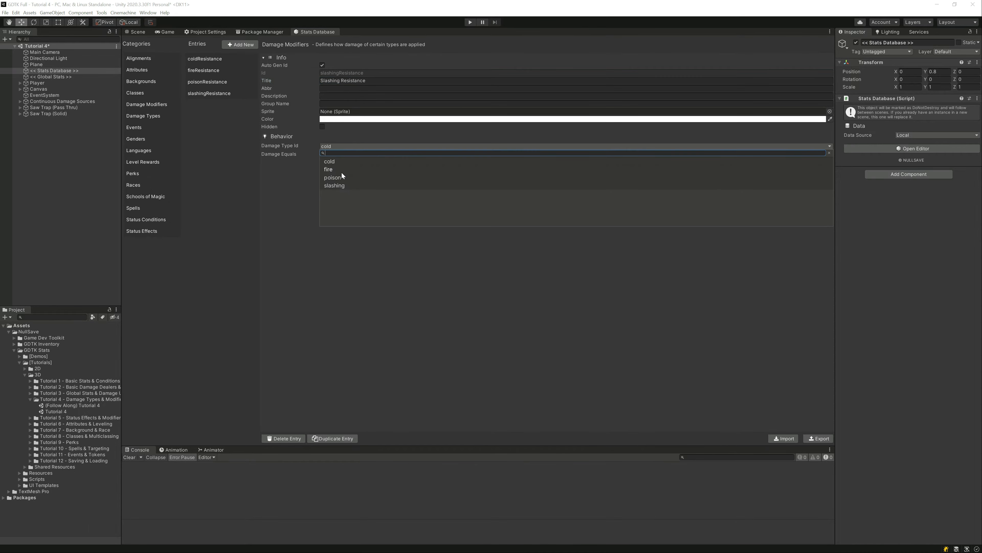
left_click(345, 182)
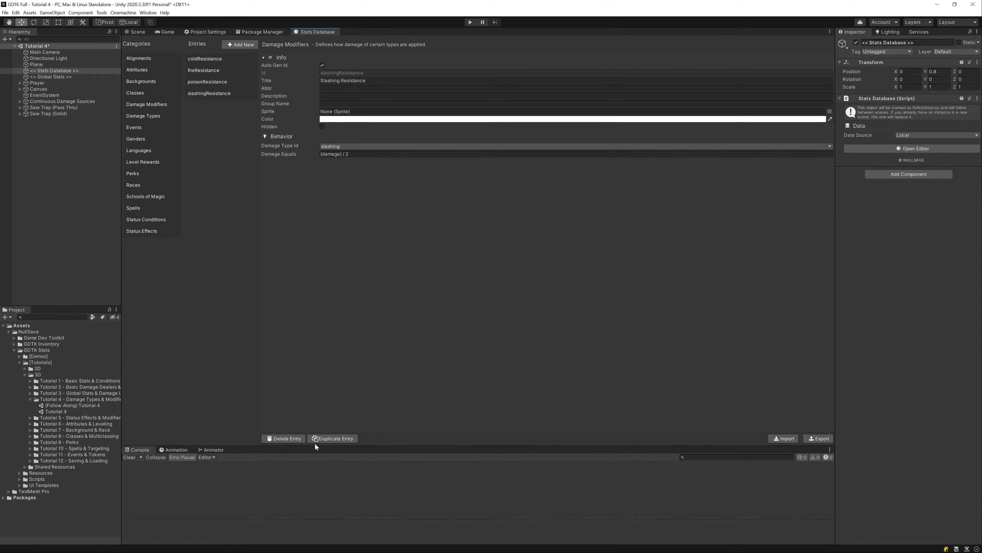
Add a damage modifier titled Cold Vulnerability for the cold damage type, with Damage Equals set to [damage] * 2.
left_click(240, 45)
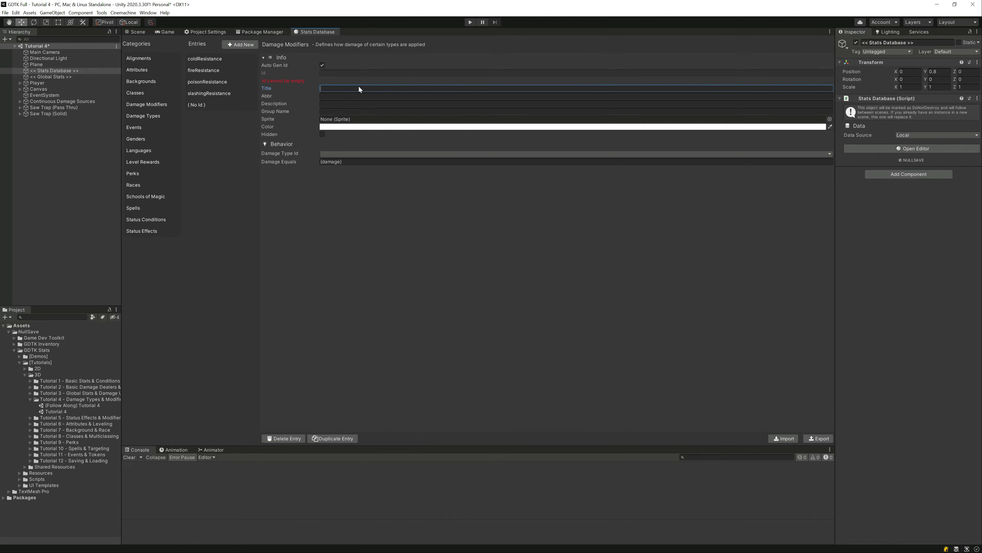
type("Cold Vuln")
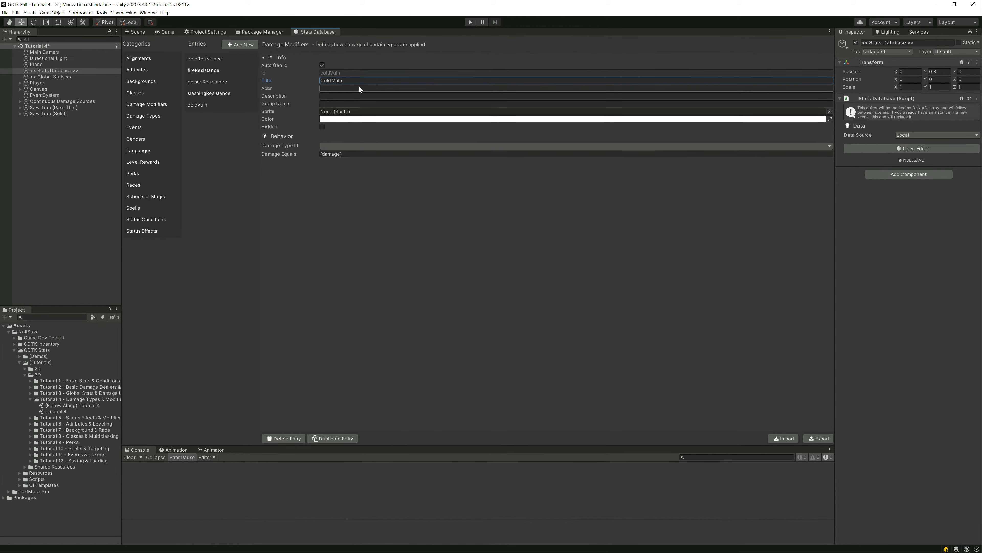
type("erability")
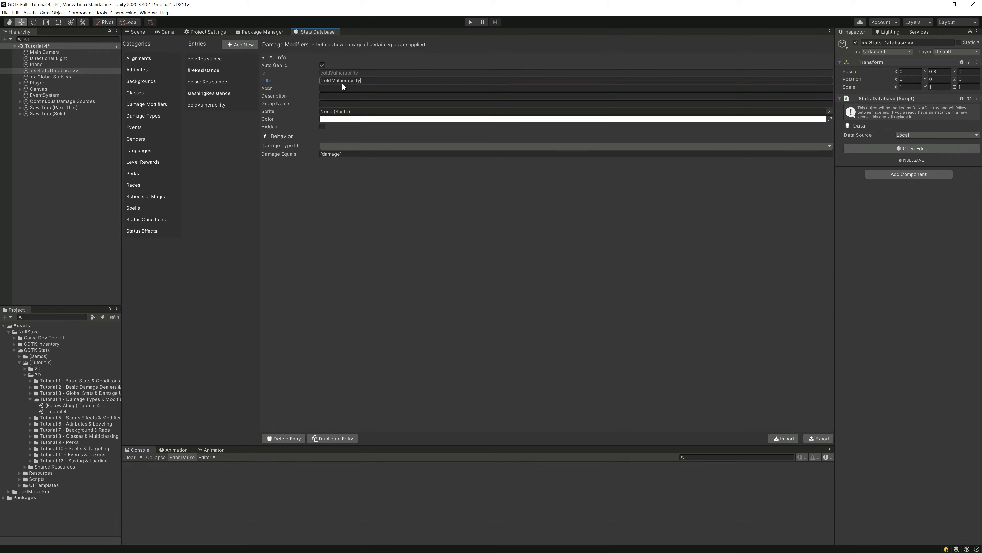
left_click(343, 155)
left_click(343, 154)
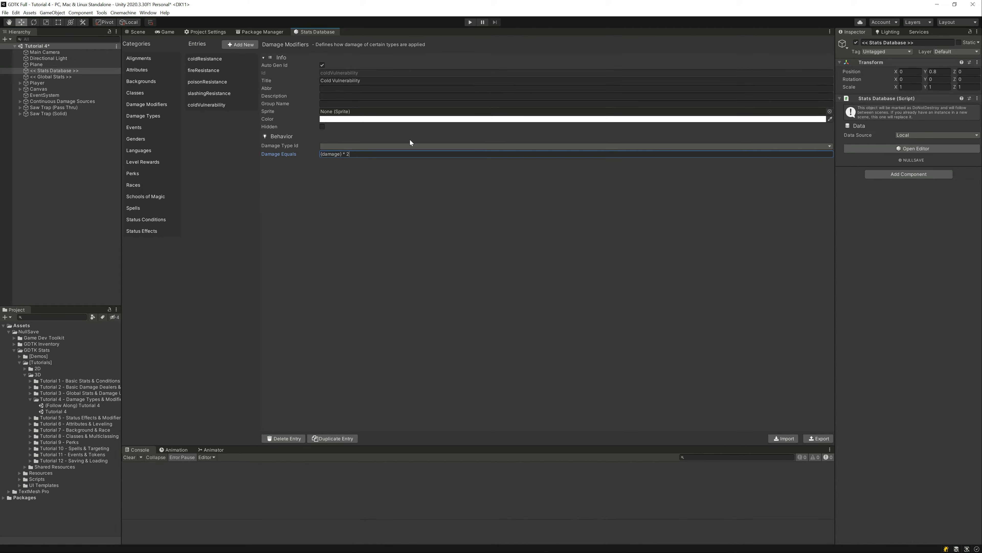
left_click(366, 146)
left_click(345, 162)
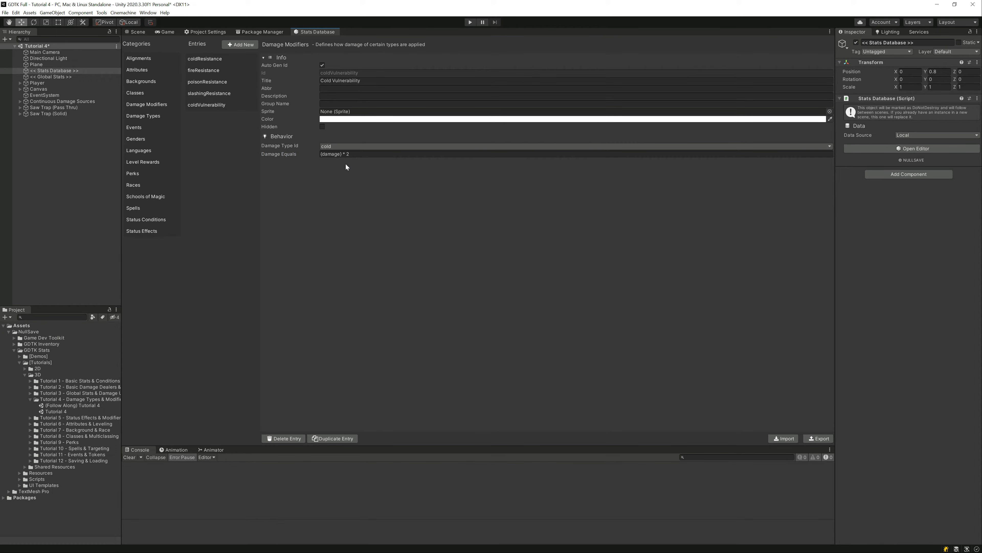
Duplicate the Cold Vulnerability damage modifier three times.
left_click(342, 439)
left_click(342, 438)
left_click(343, 438)
Retitle the first Cold Vulnerability copy as Fire Vulnerability and set its damage type to fire.
double_click(326, 80)
type("Fire")
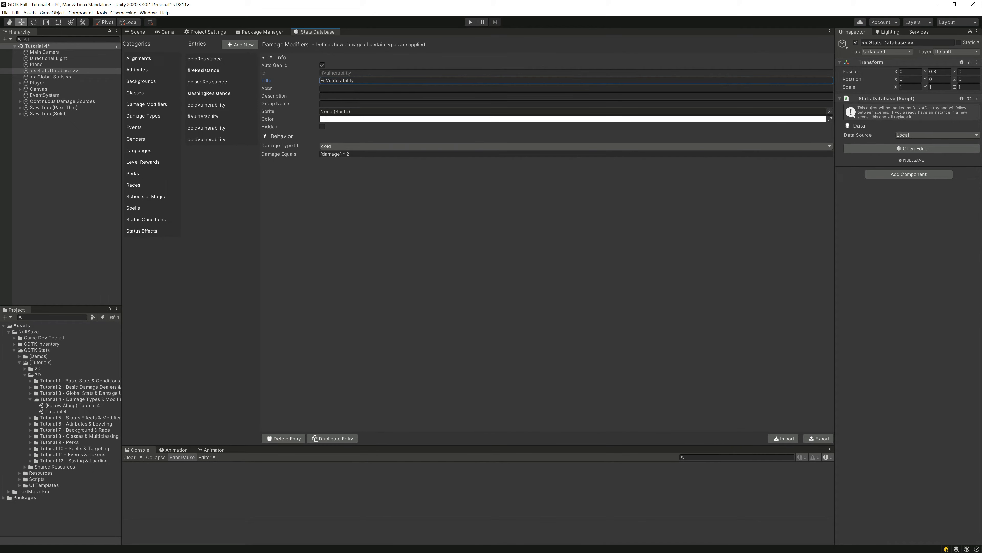
left_click(328, 147)
left_click(333, 167)
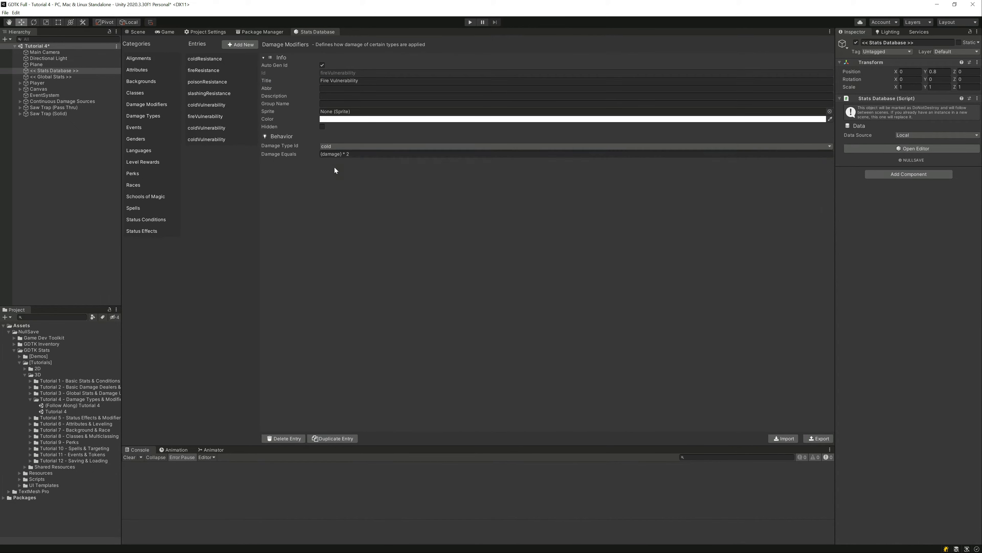
Set the next Cold Vulnerability copy's damage type to poison and retitle it as Poison Vulnerability.
left_click(200, 128)
left_click(332, 147)
left_click(332, 177)
double_click(326, 81)
type("Poison")
Retitle the last Cold Vulnerability copy as Slashing Vulnerability and set its damage type to slashing.
left_click(206, 140)
double_click(326, 80)
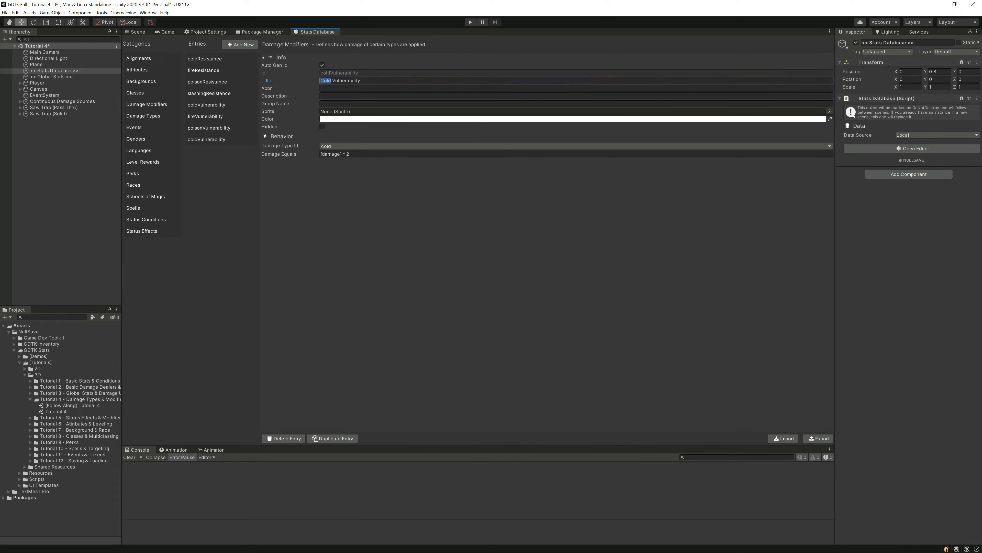
type("Slashing")
left_click(337, 146)
left_click(332, 184)
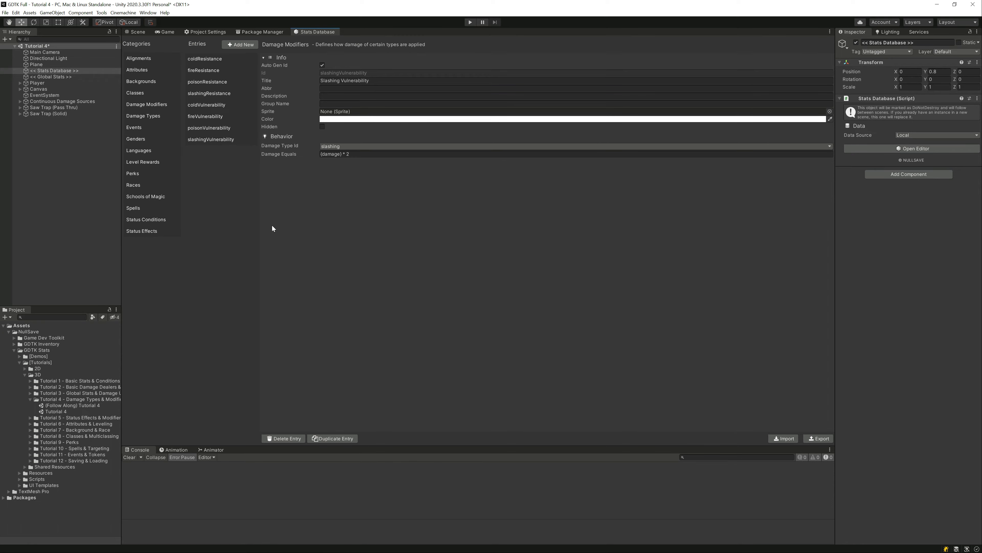
Add a damage modifier titled Cold Immunity with damage type cold and its damage equal to 0.
left_click(232, 45)
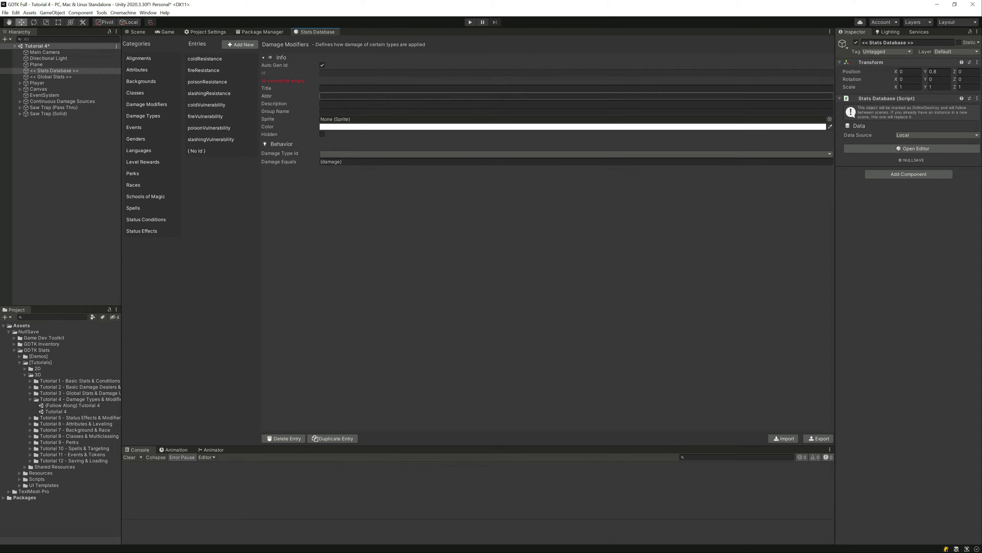
left_click(340, 88)
type("Cold I")
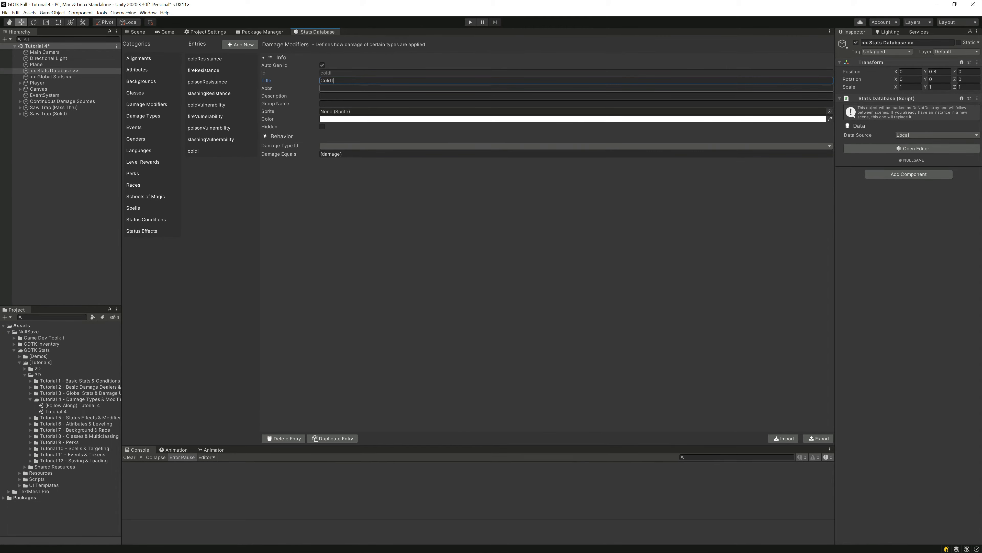
type("mmunity")
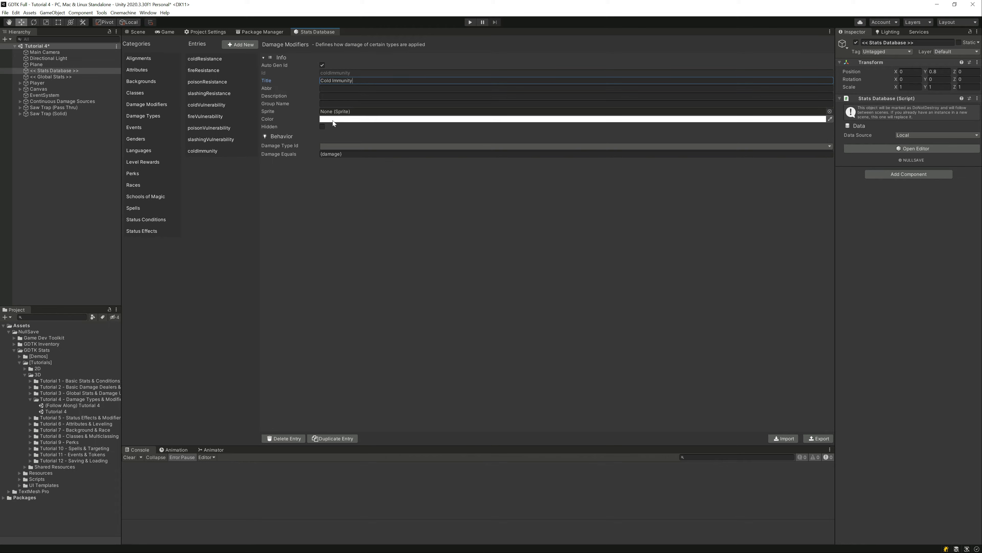
left_click(329, 145)
left_click(333, 159)
left_click(335, 155)
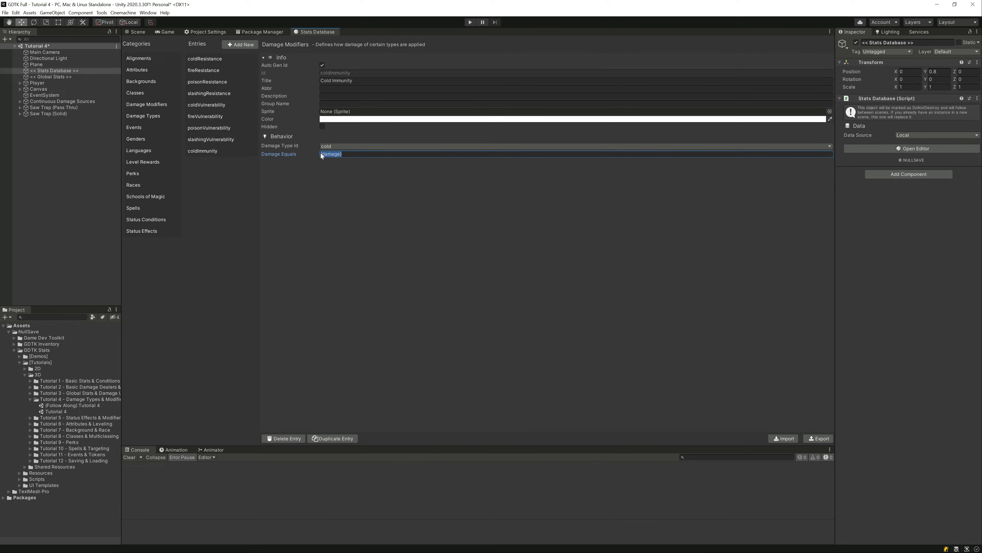
type("0")
Duplicate the Cold Immunity damage modifier three times.
left_click(325, 437)
left_click(325, 438)
left_click(328, 439)
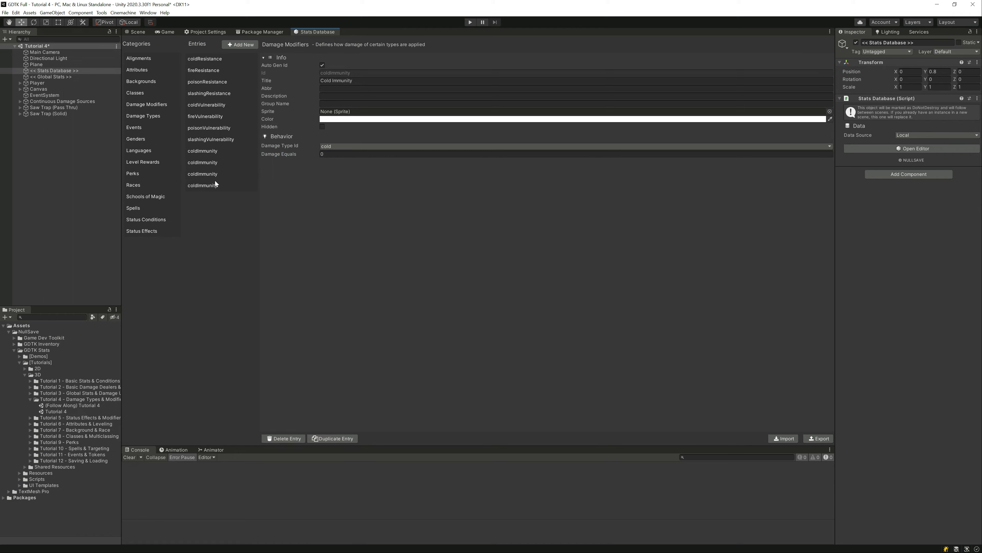
Retitle the first Cold Immunity copy as Fire Immunity and set its damage type to fire.
left_click(202, 163)
left_click(325, 81)
double_click(326, 81)
type("Fire")
left_click(333, 148)
left_click(335, 169)
Retitle the next Cold Immunity copy as Poison Immunity and set its damage type to poison.
left_click(207, 174)
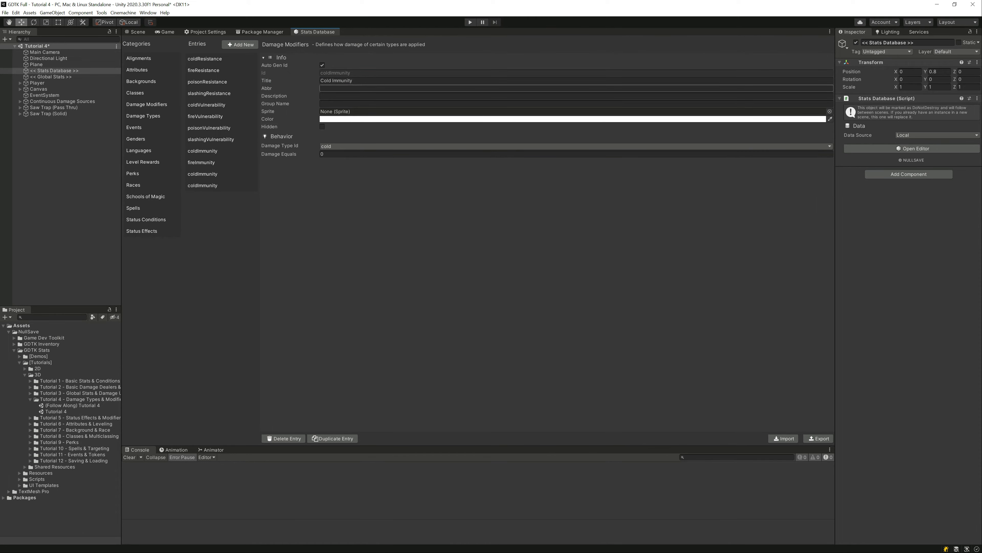
left_click(336, 80)
double_click(326, 81)
type("Poison")
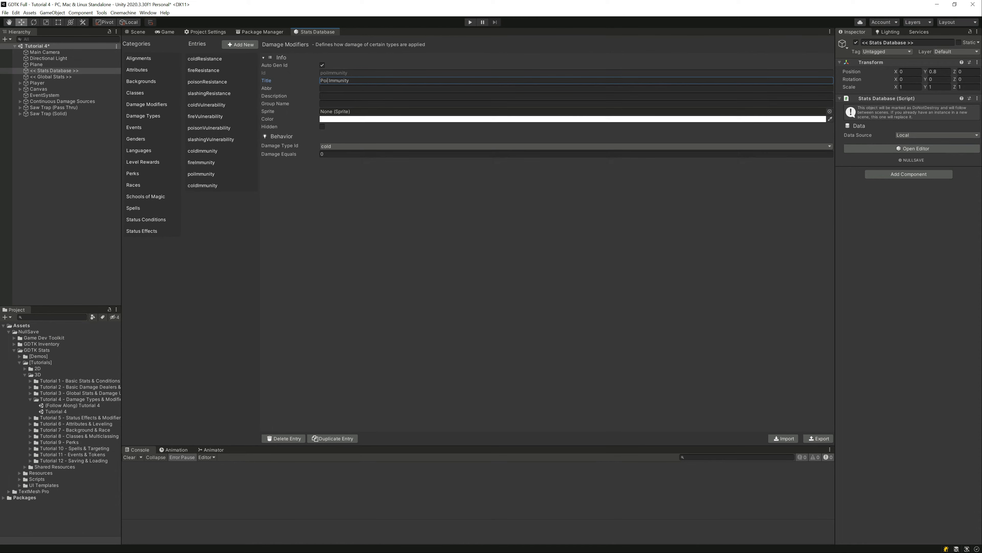
left_click(329, 153)
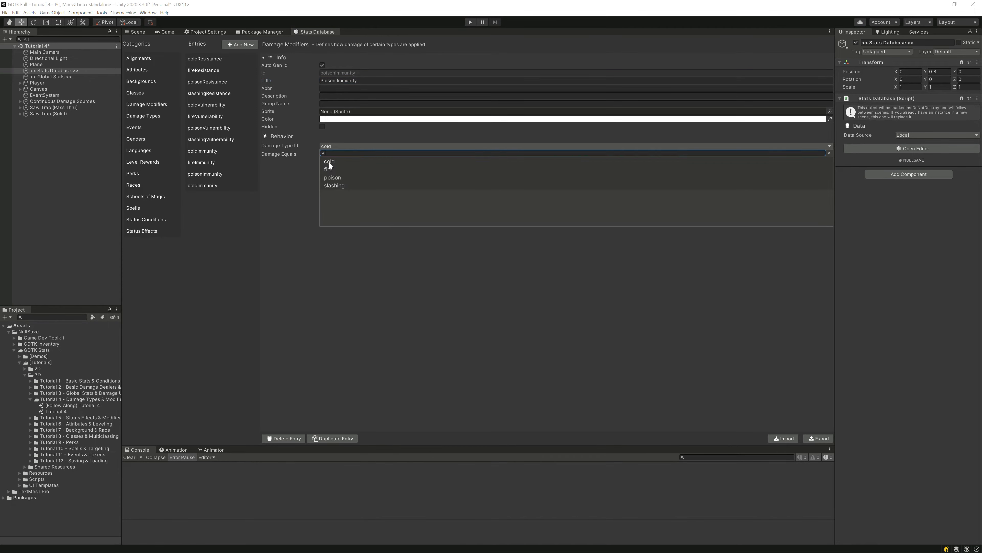
Retitle the last Cold Immunity copy as Slashing Immunity and save the scene.
left_click(205, 185)
double_click(325, 80)
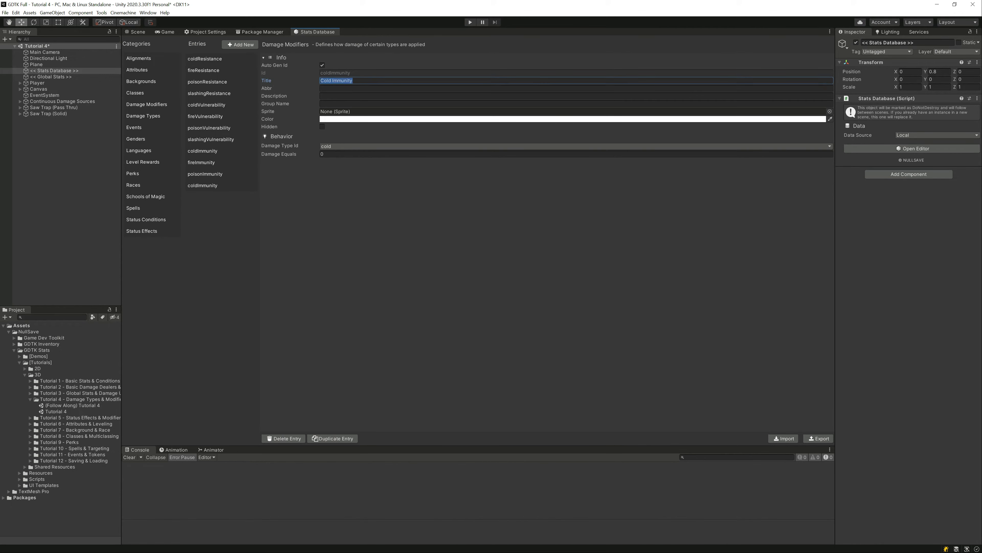
type("Slashing")
key("ctrl+s")
In the scene's Continuous Damage Sources, set the Sphere Damage Source's damage type to cold.
left_click(137, 32)
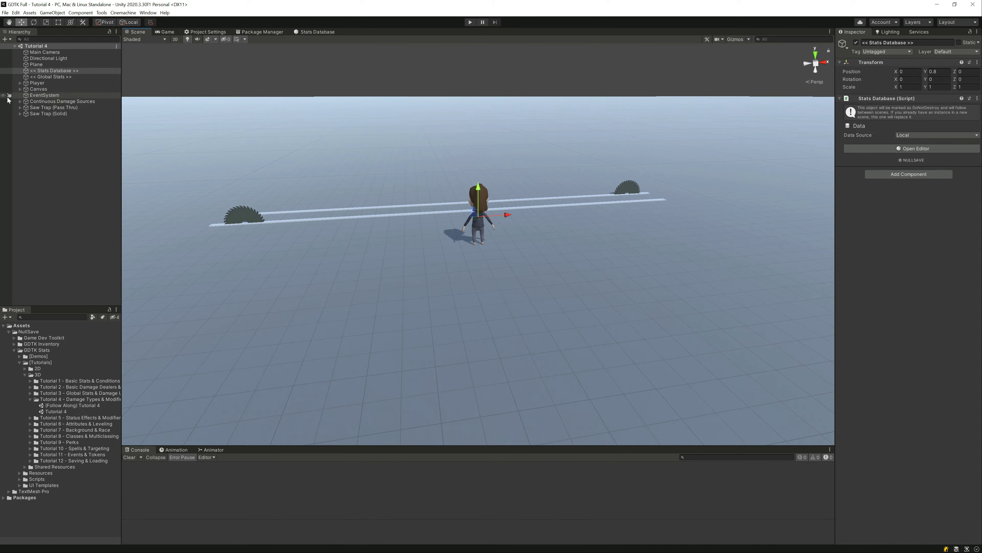
left_click(46, 102)
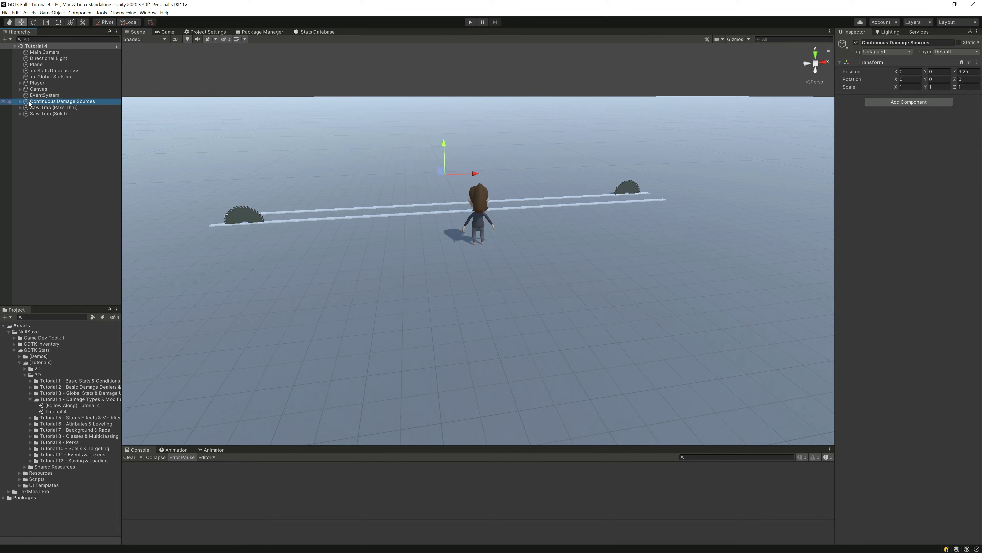
left_click(21, 102)
left_click(33, 108)
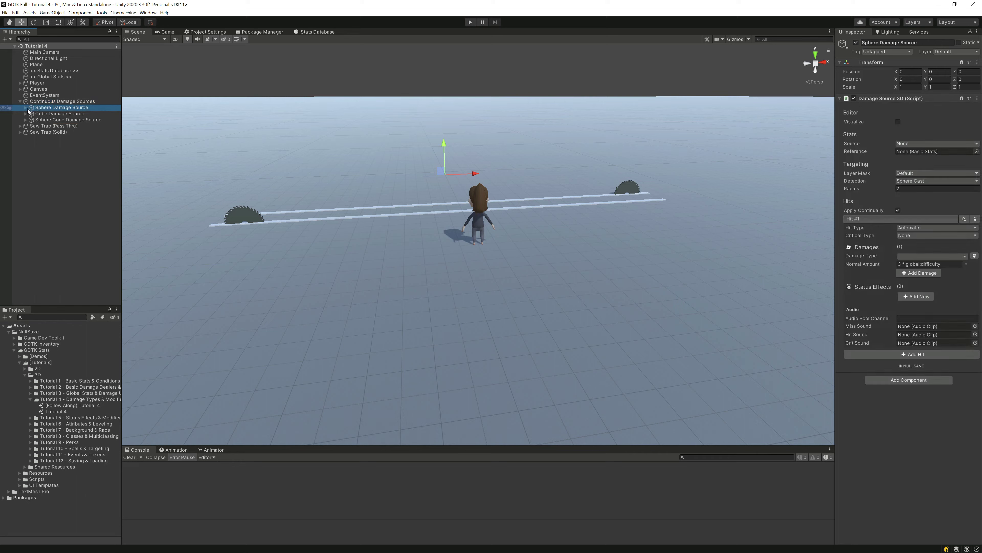
left_click(26, 108)
left_click(58, 113)
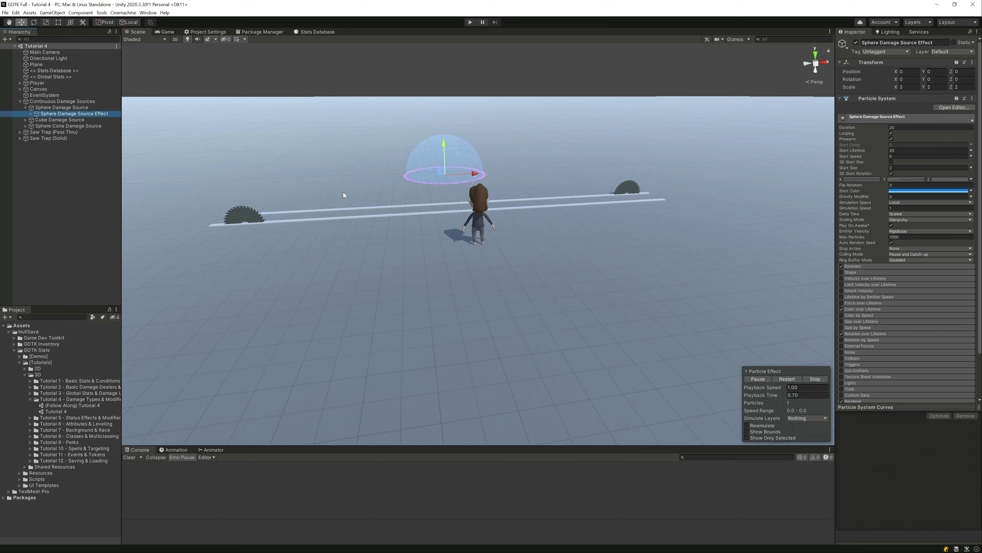
left_click(55, 108)
left_click(908, 256)
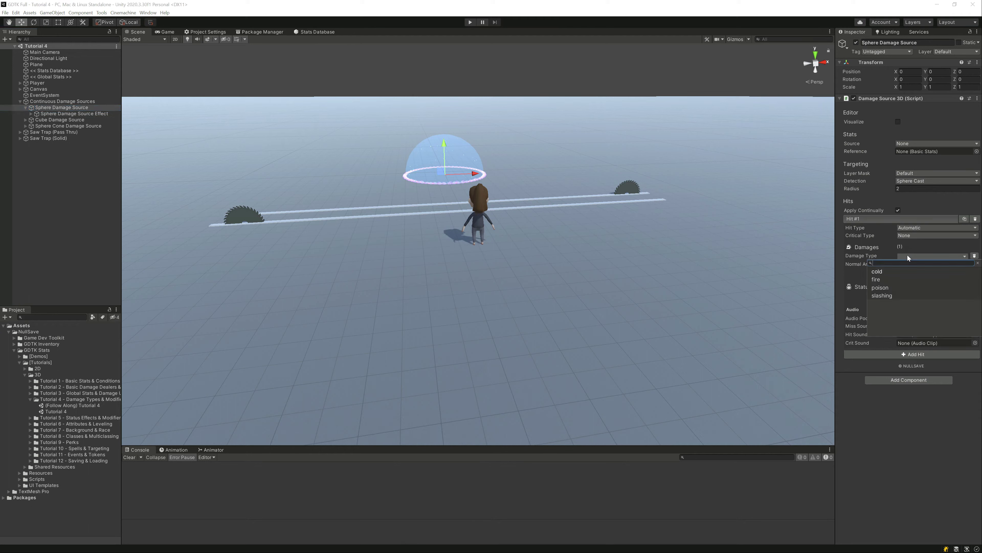
left_click(877, 271)
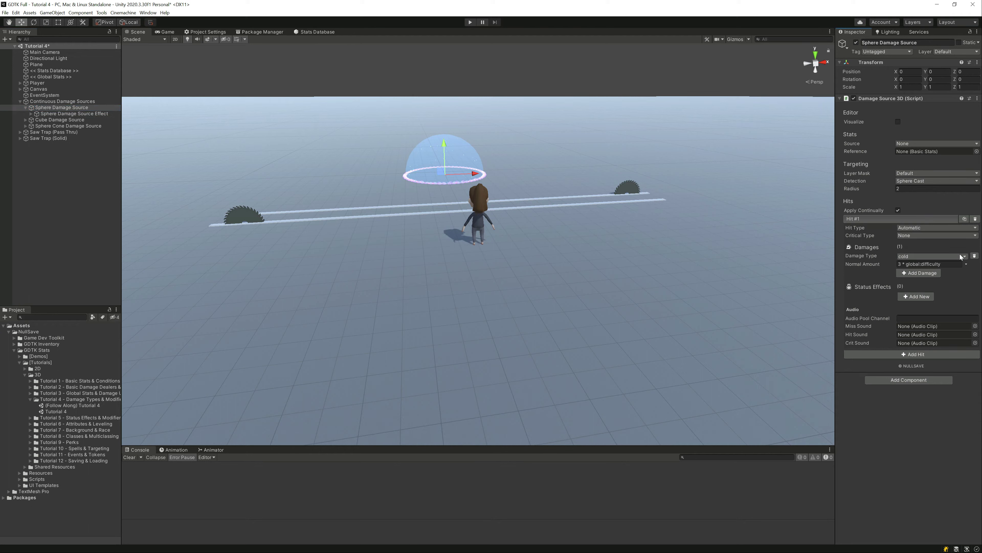
Set the Cube Damage Source's damage type to fire.
left_click(26, 119)
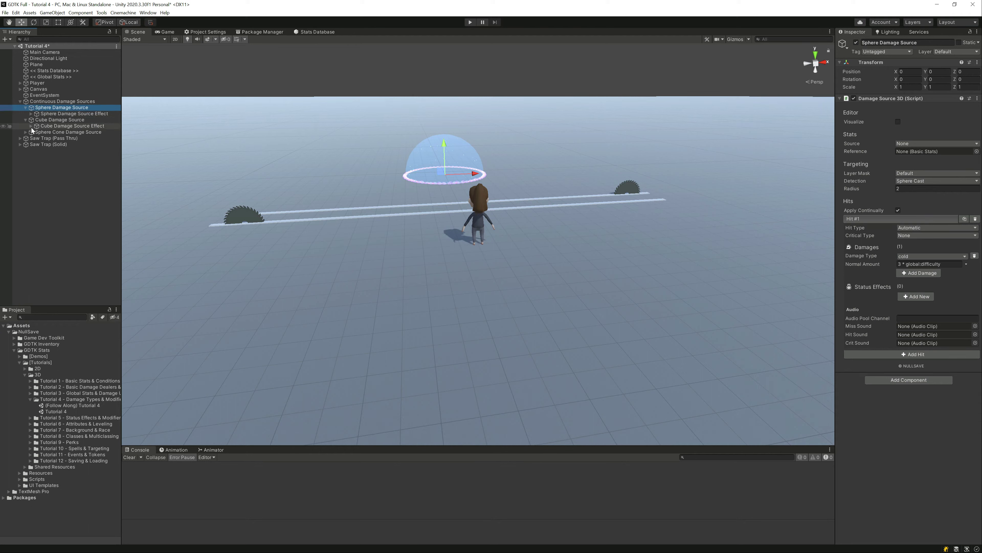
left_click(39, 121)
left_click(920, 257)
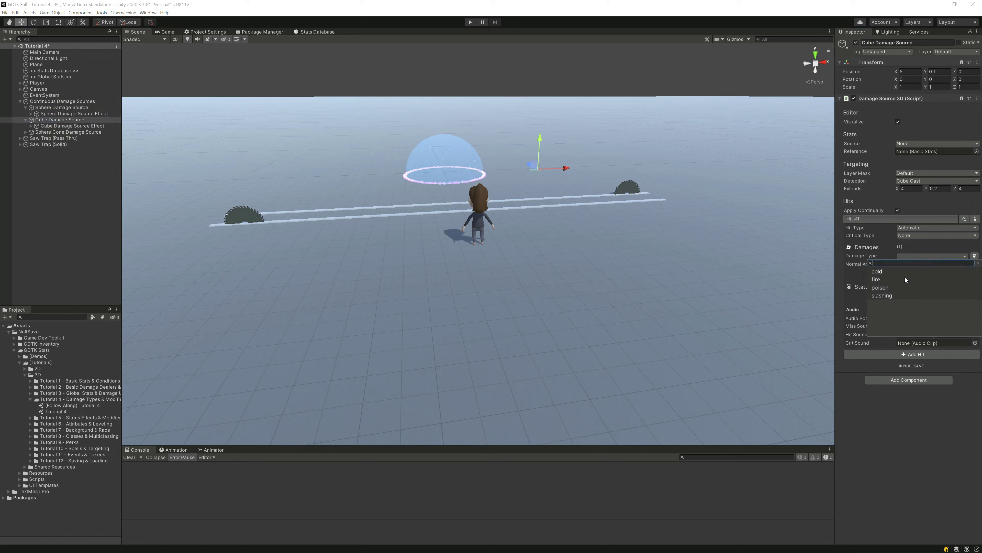
left_click(886, 283)
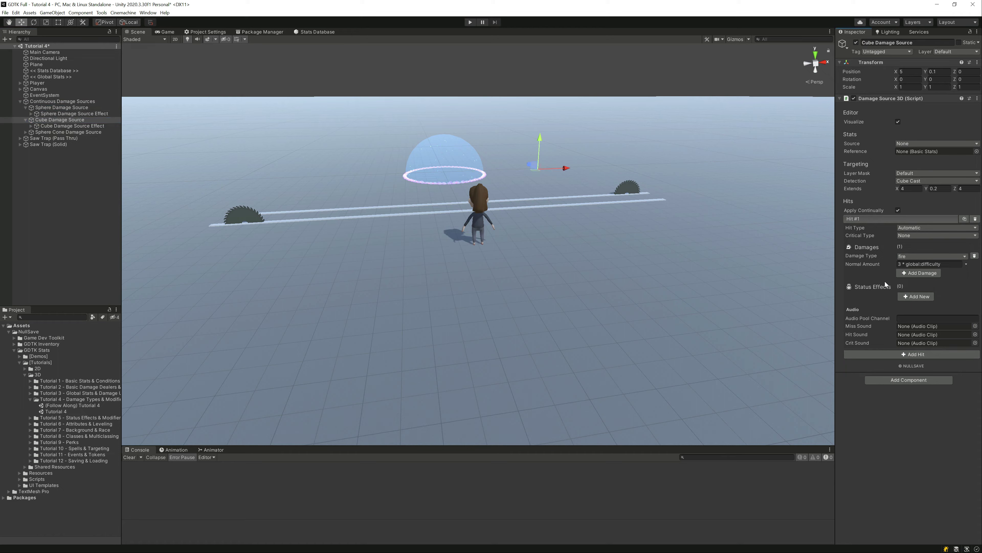
Check the Sphere Cone Damage Source's particle effect and set the source's damage type to poison.
left_click(26, 132)
left_click(42, 138)
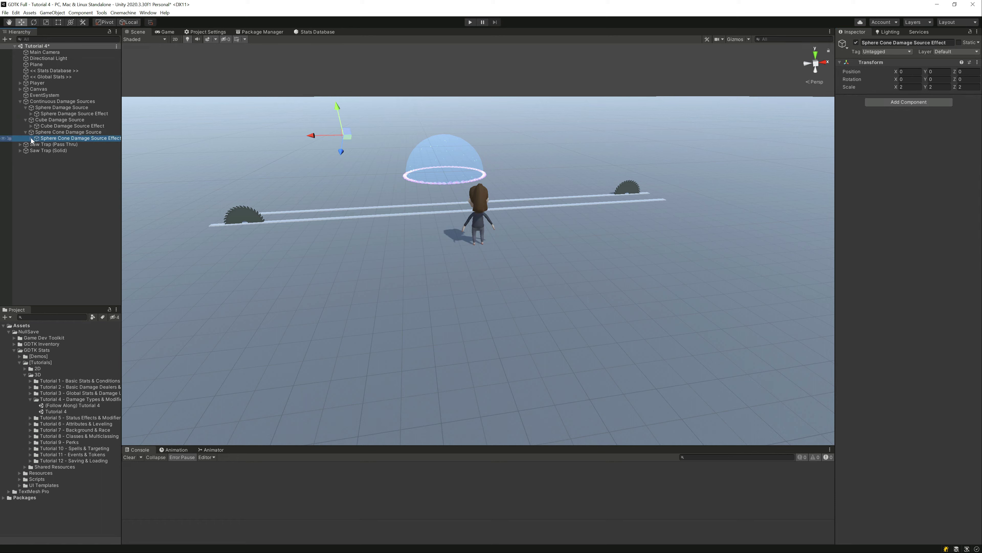
left_click(30, 138)
left_click(45, 145)
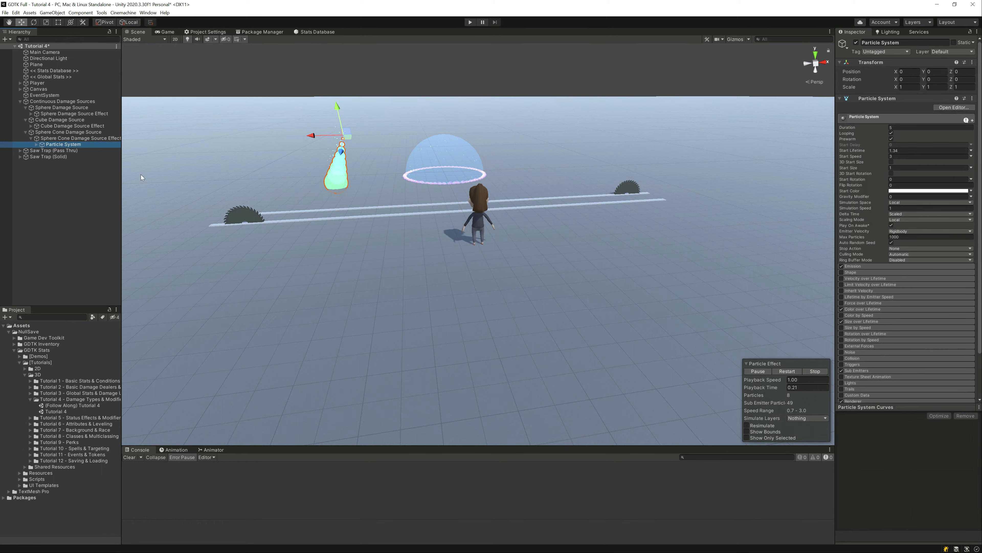
left_click(68, 132)
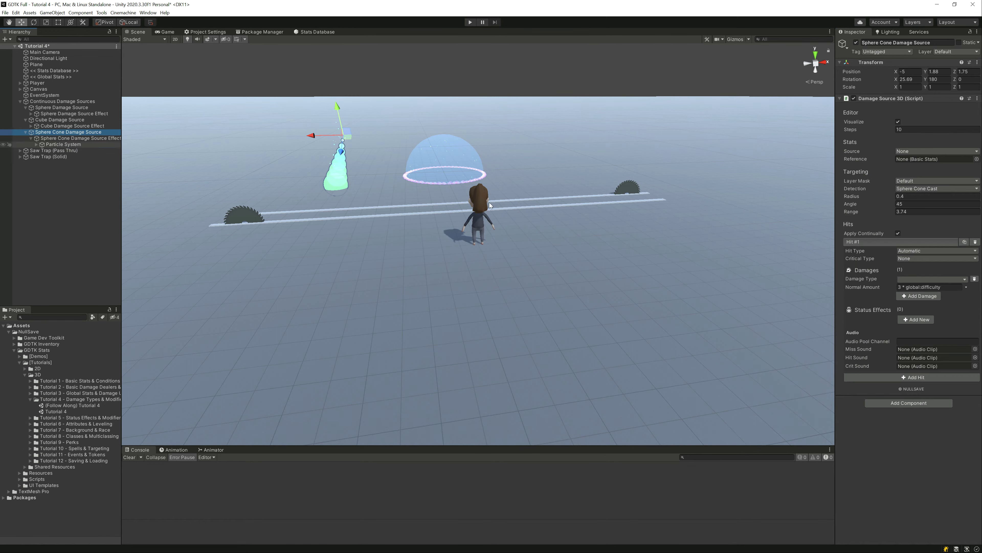
left_click(913, 279)
left_click(884, 312)
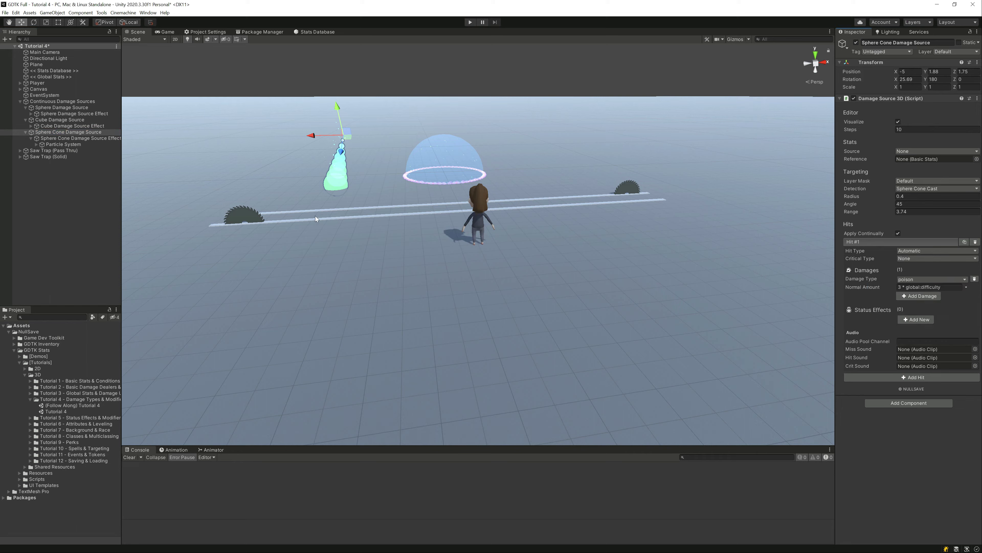
Set the damage type of the sawblade under Saw Trap (Pass Thru) to slashing.
left_click(17, 151)
left_click(25, 156)
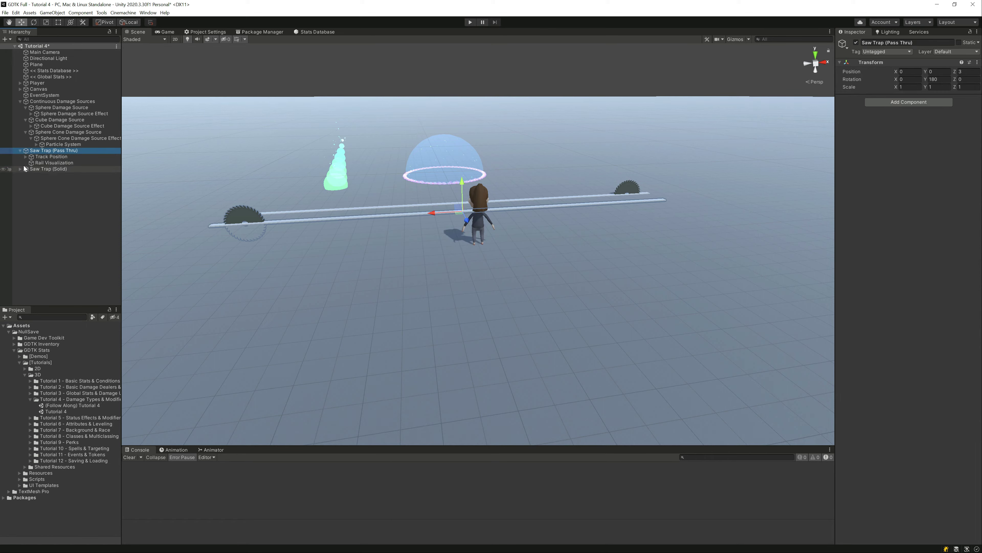
left_click(39, 163)
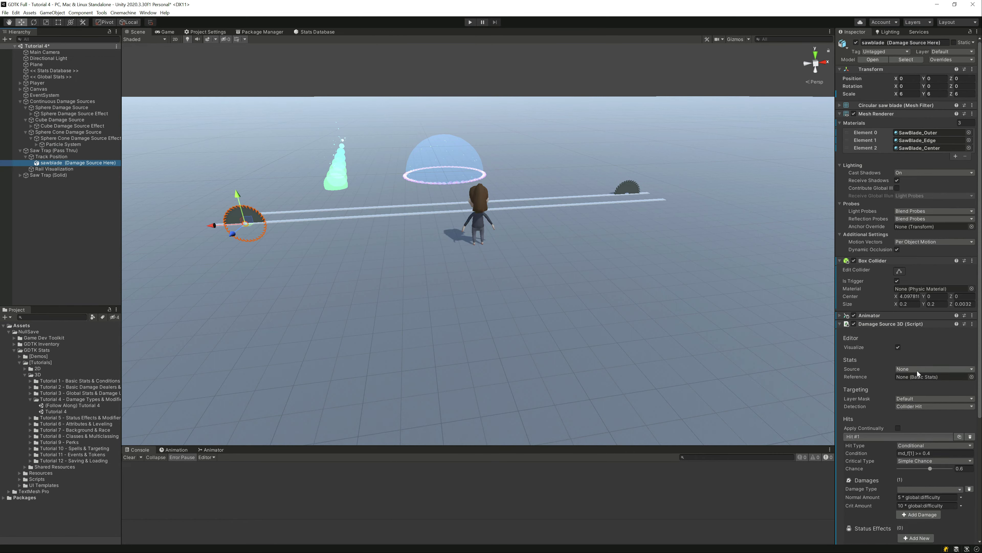
left_click(909, 488)
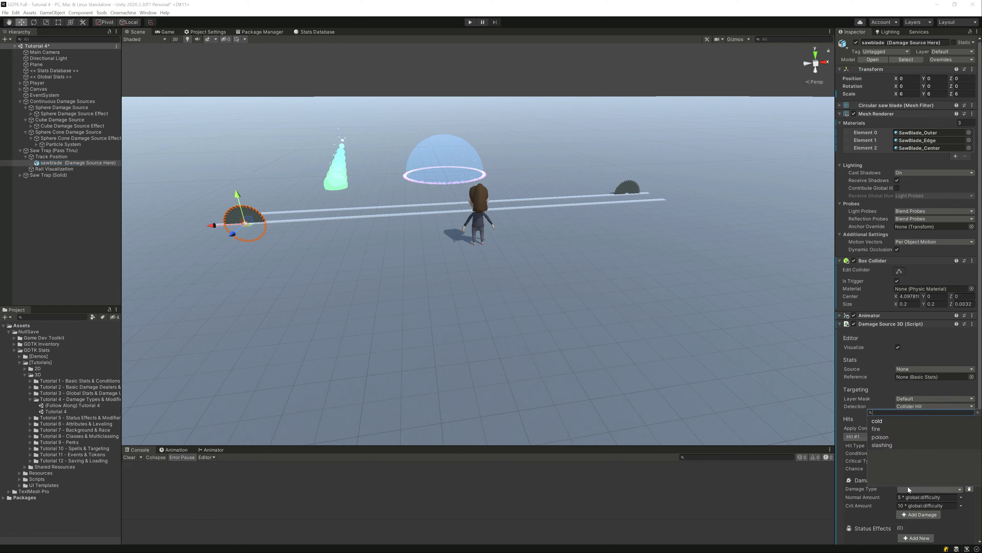
left_click(890, 444)
Set the damage type of the Track Position damage source under Saw Trap (Solid) to slashing.
left_click(21, 175)
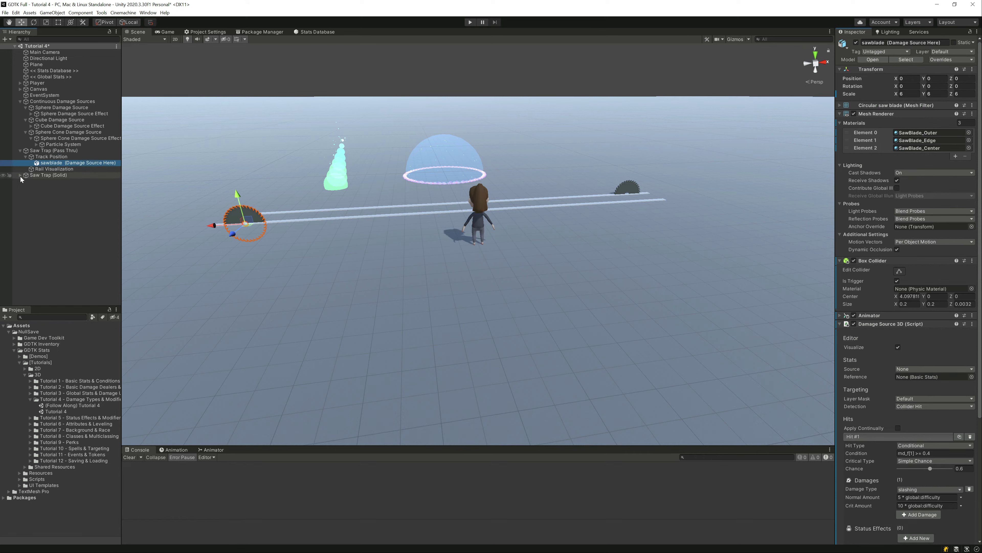
left_click(50, 184)
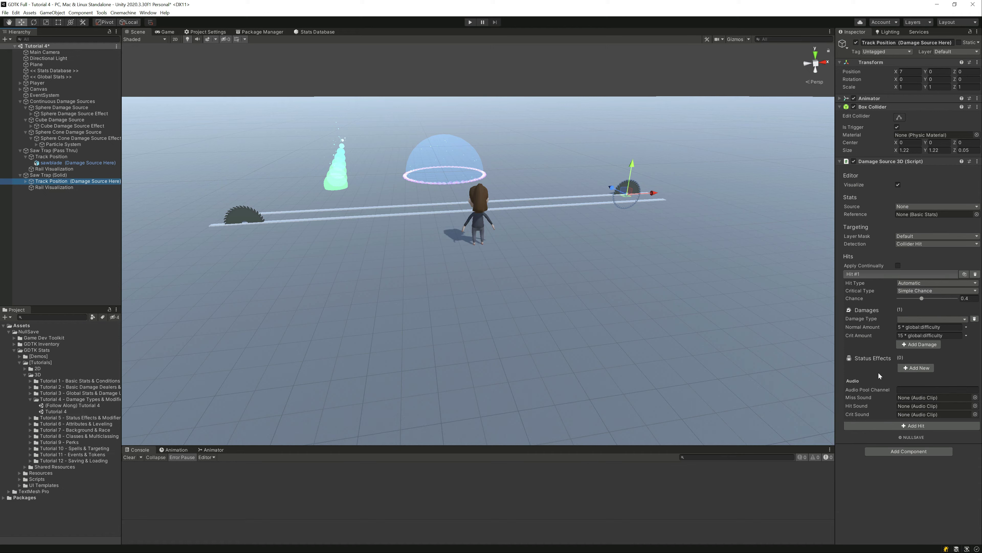
left_click(912, 319)
left_click(899, 350)
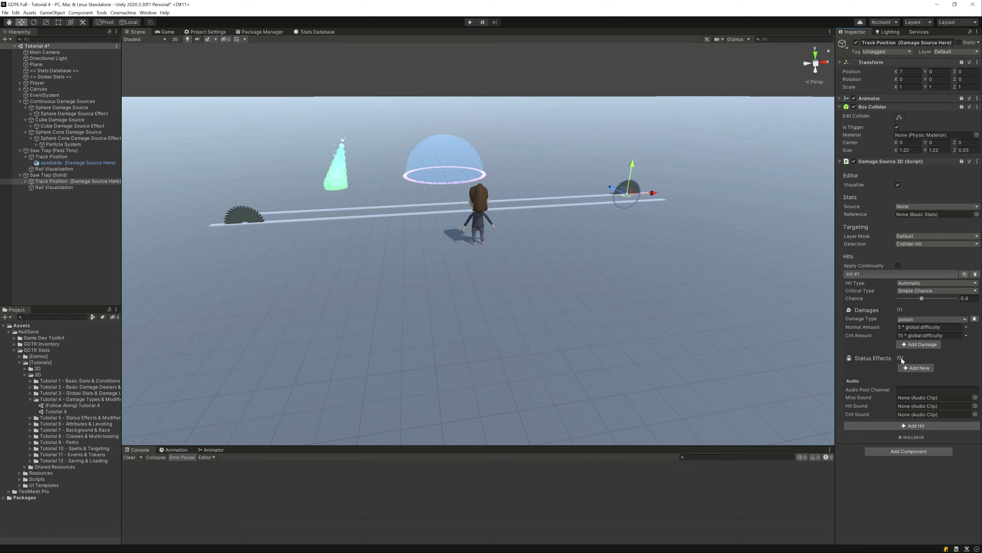
left_click(909, 322)
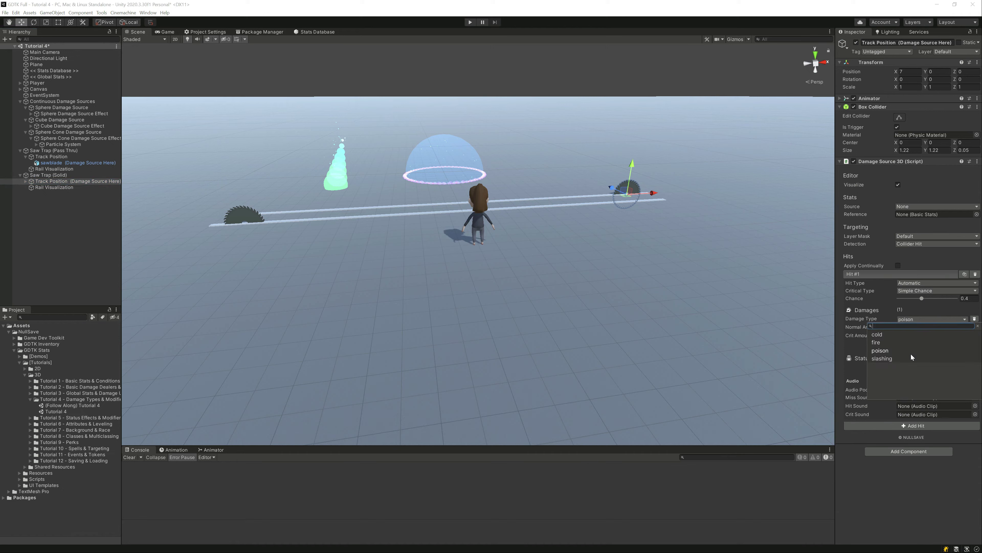
left_click(881, 359)
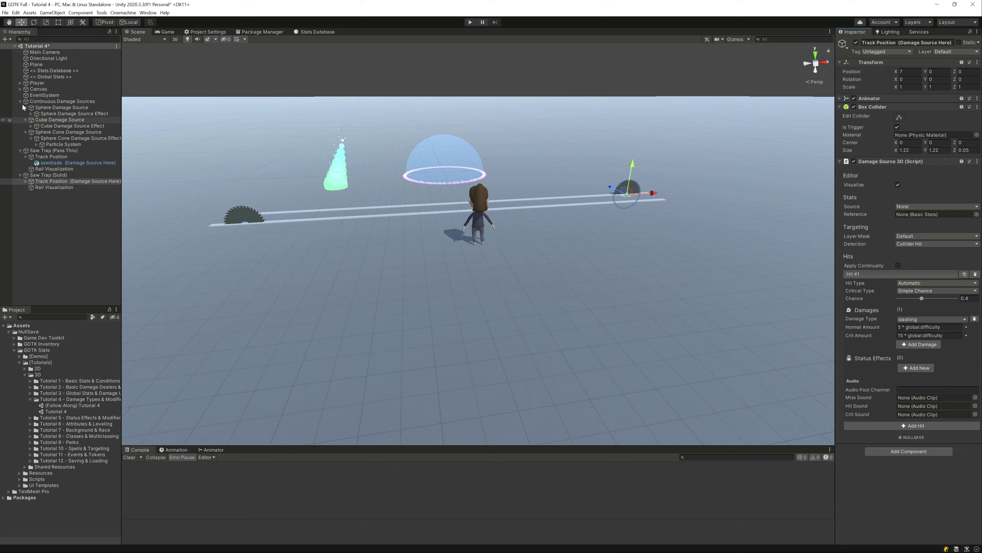
Enable Use Type Color on the Player's Damage Display Canvas.
left_click(21, 83)
left_click(50, 96)
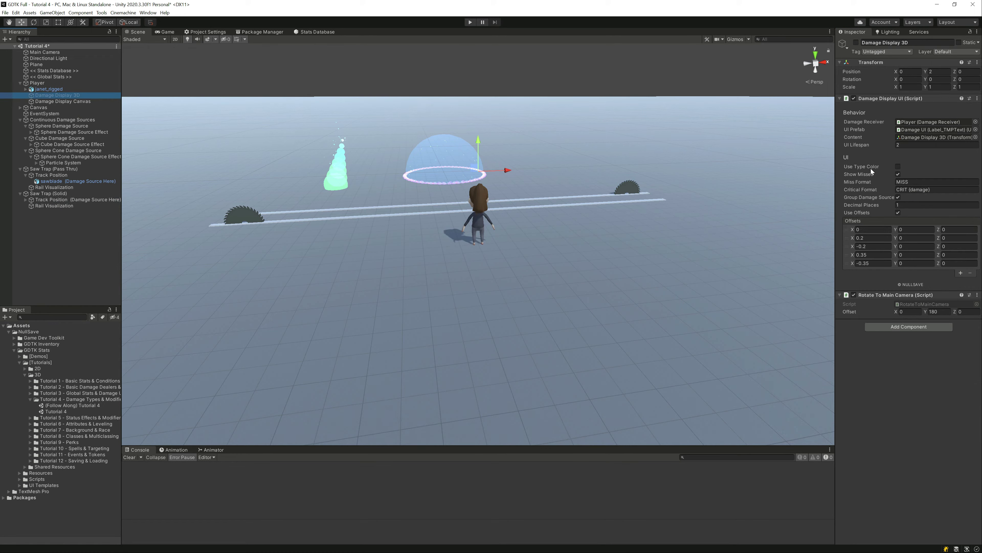
left_click(51, 102)
left_click(898, 291)
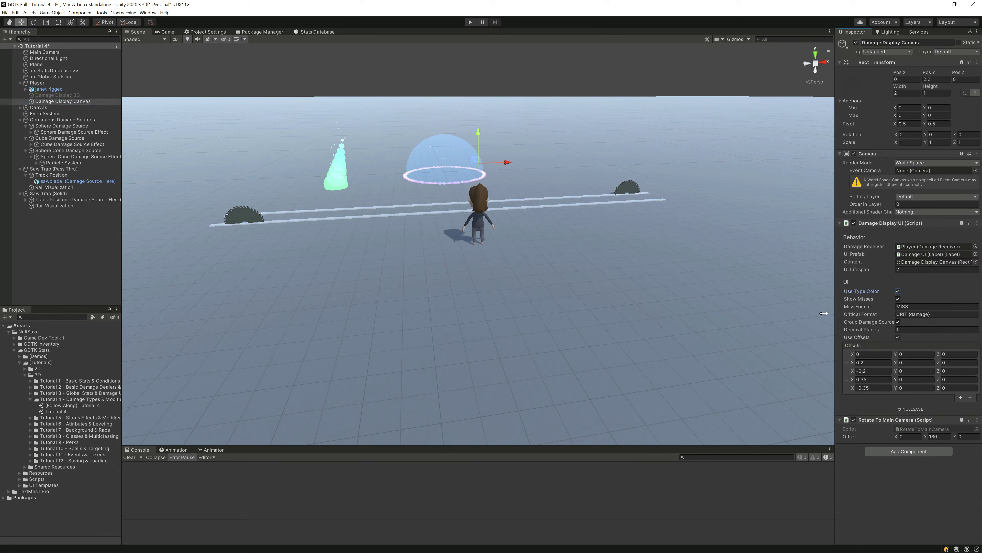
Export the Player's Basic Stats data to Stats.json in the Assets folder.
left_click(33, 83)
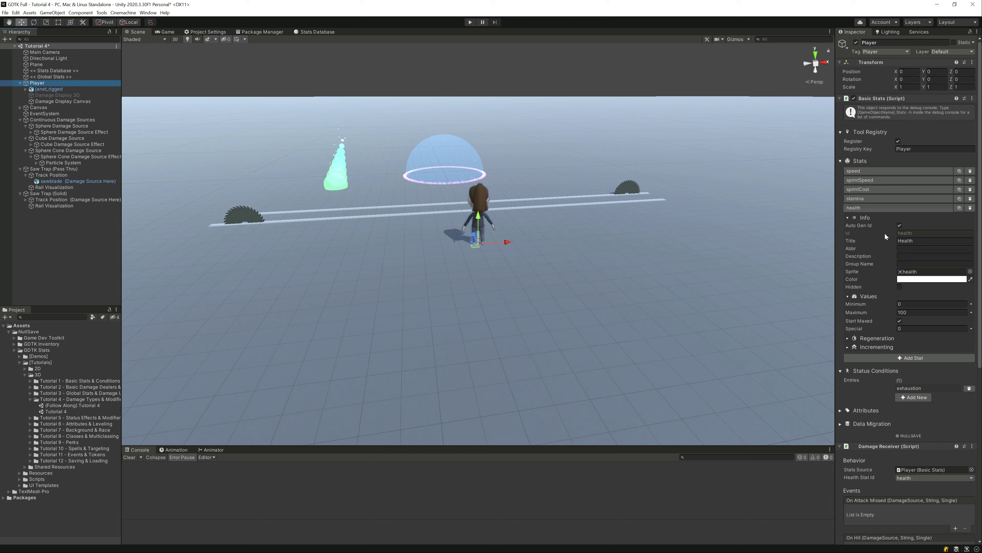
left_click(884, 209)
left_click(864, 285)
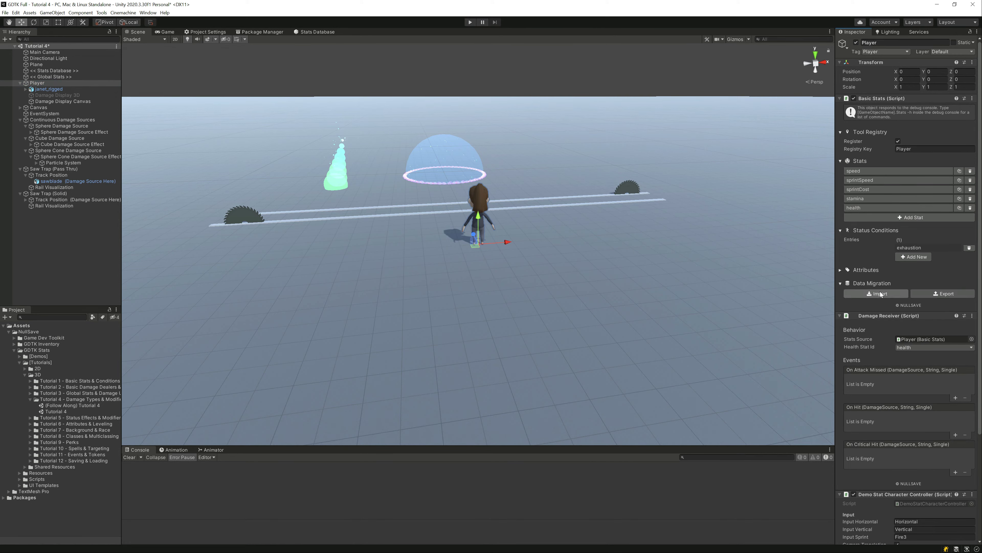
left_click(936, 292)
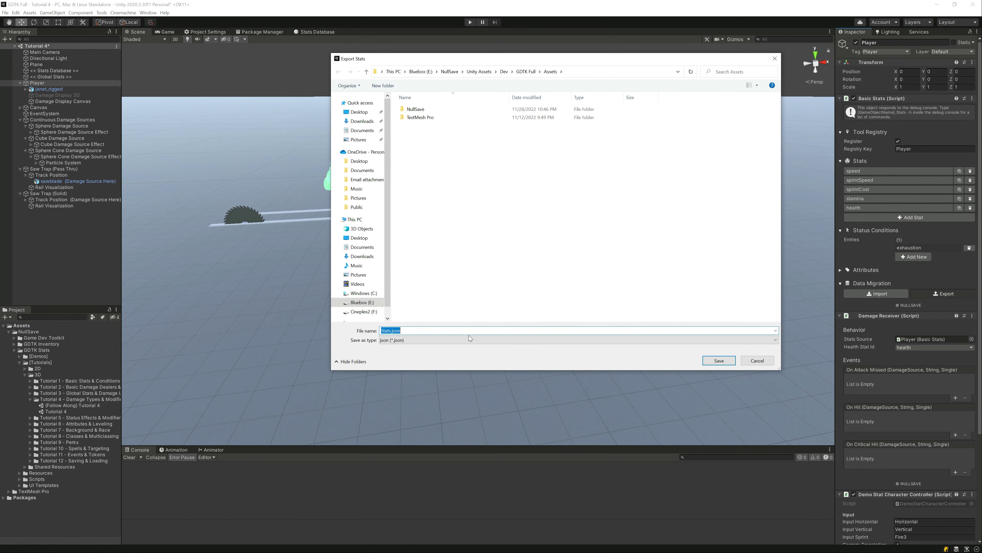
left_click(712, 359)
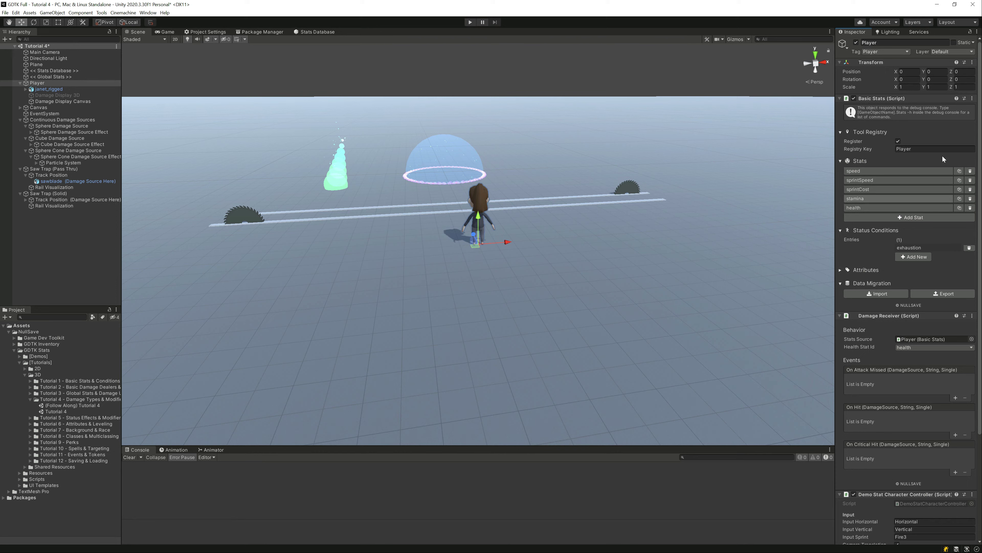
Replace the Player's Basic Stats component with Stats And Effects, placed directly below the Transform component.
left_click(971, 99)
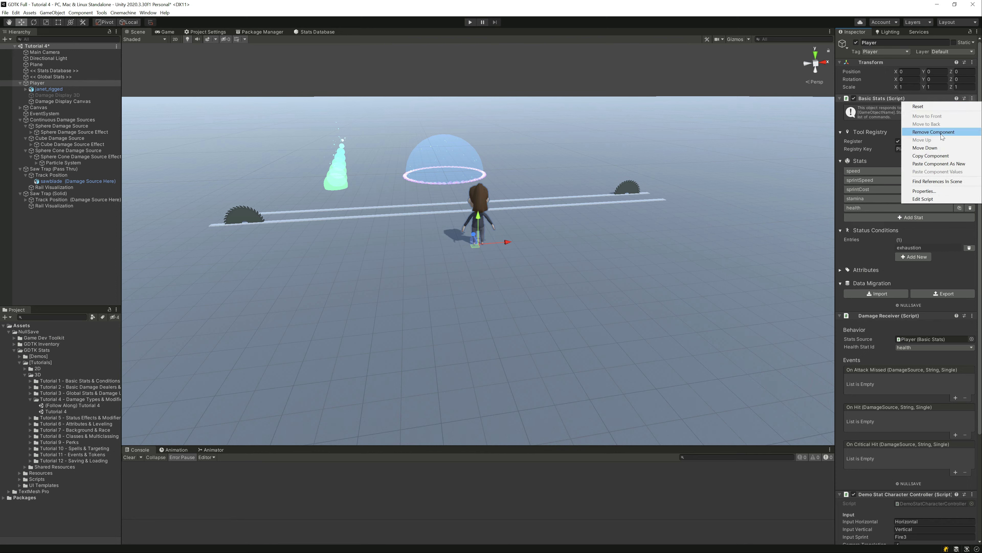
left_click(940, 132)
left_click(900, 451)
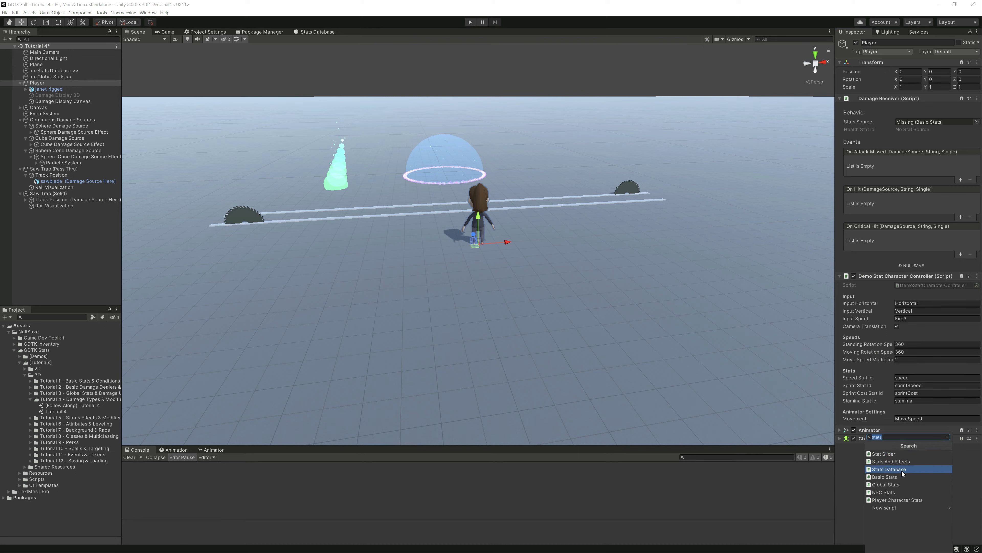
left_click(901, 463)
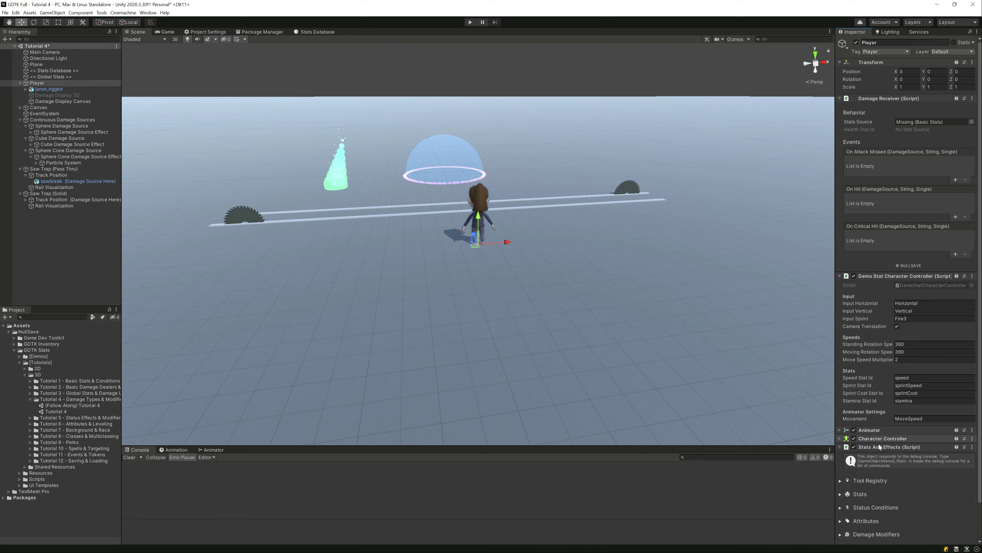
left_click_drag(881, 413, 880, 95)
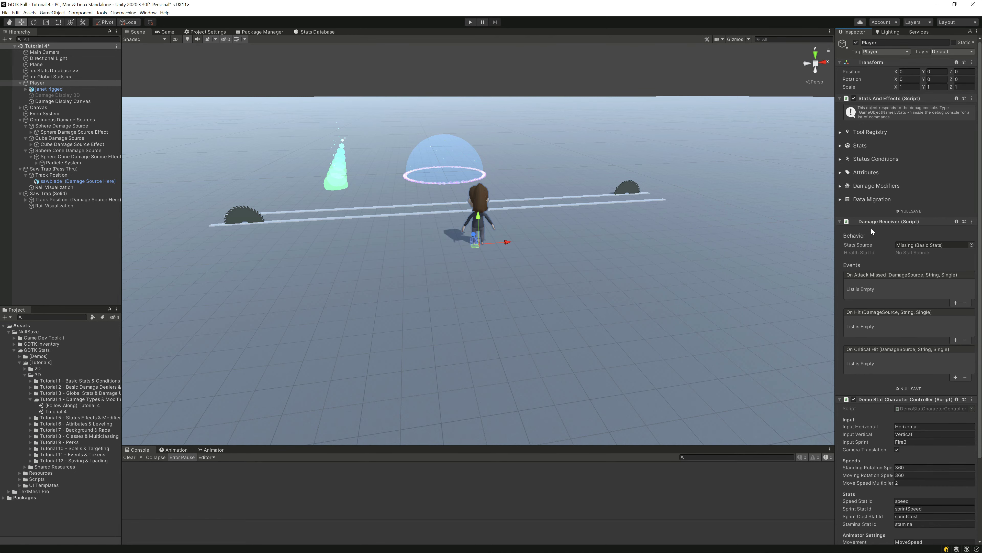
Assign the Player as the Damage Receiver's Stats Source and import Stats.json into Stats And Effects, clearing existing data.
mouse_move(28, 84)
left_mouse_down()
mouse_move(903, 280)
mouse_move(932, 248)
left_mouse_up()
left_click(873, 199)
left_click(884, 212)
double_click(421, 126)
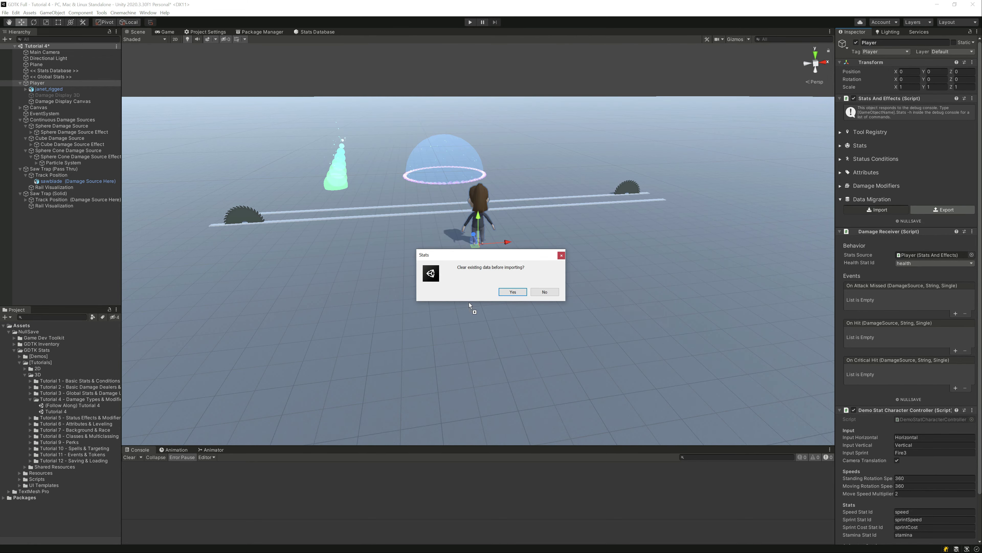
left_click(513, 291)
left_click(863, 145)
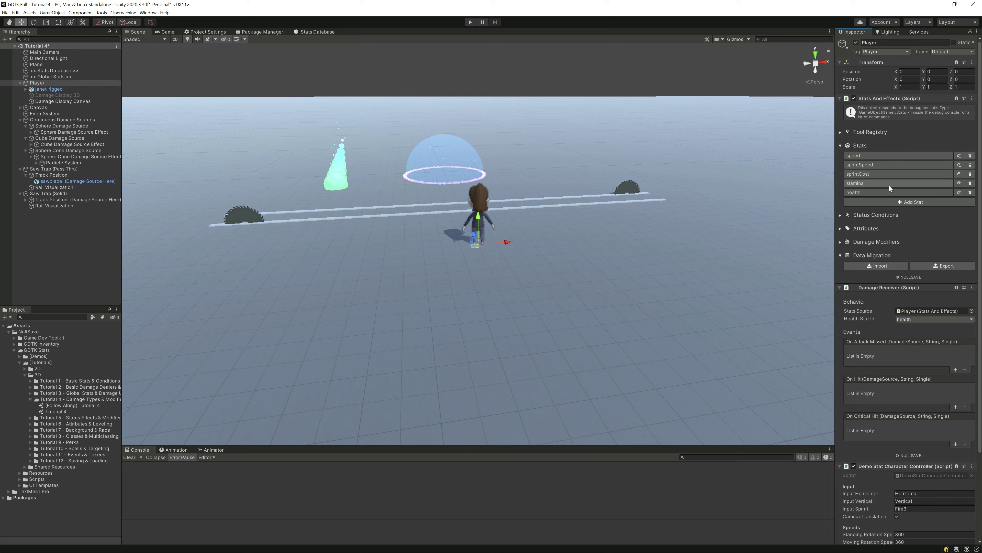
Add the coldResistance and fireVulnerability damage modifiers to the Player's Stats And Effects component.
left_click(866, 242)
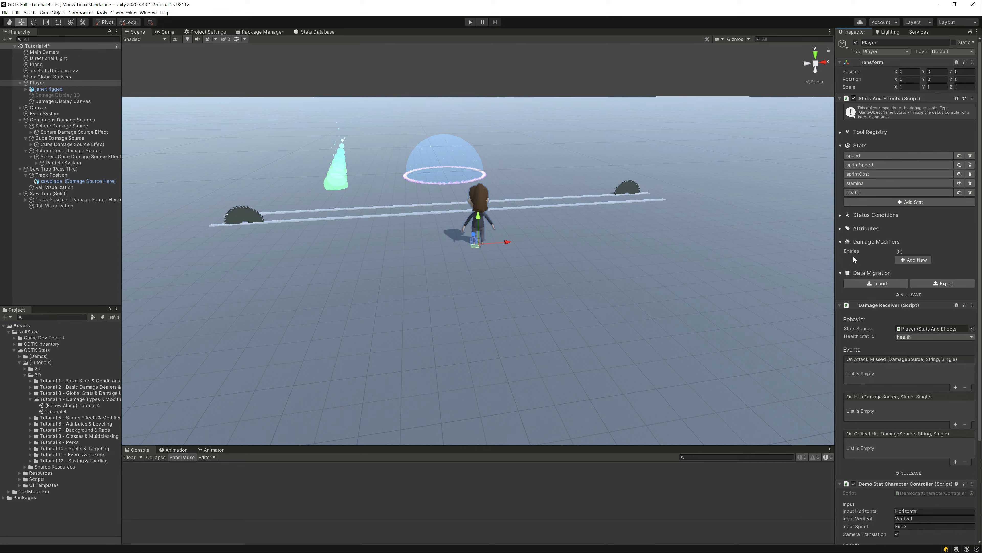
left_click(916, 260)
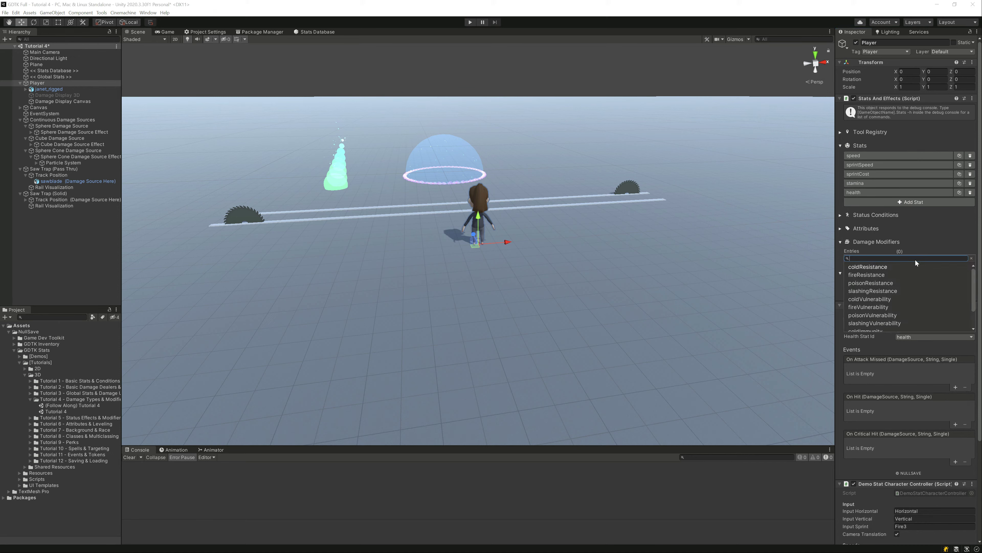
left_click(896, 266)
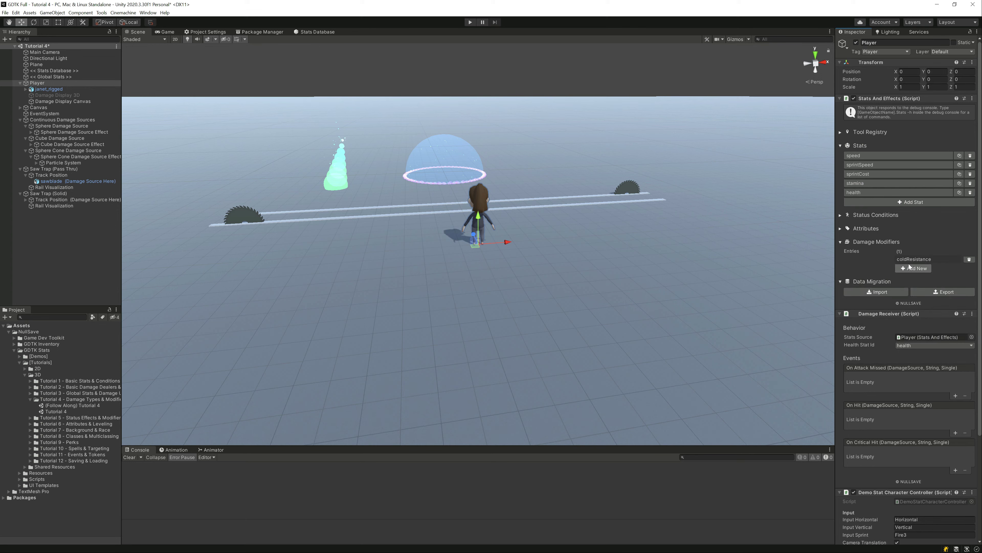
left_click(899, 268)
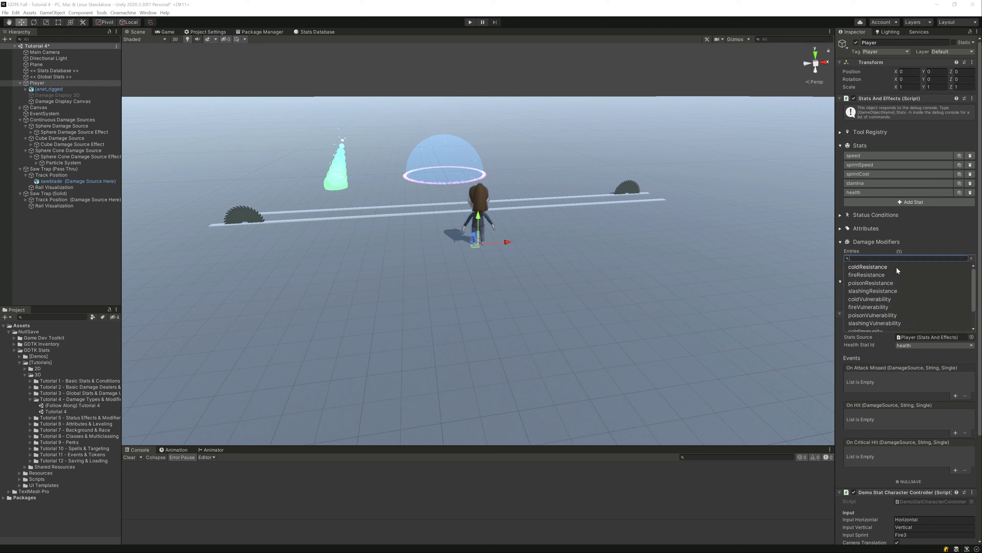
left_click(883, 306)
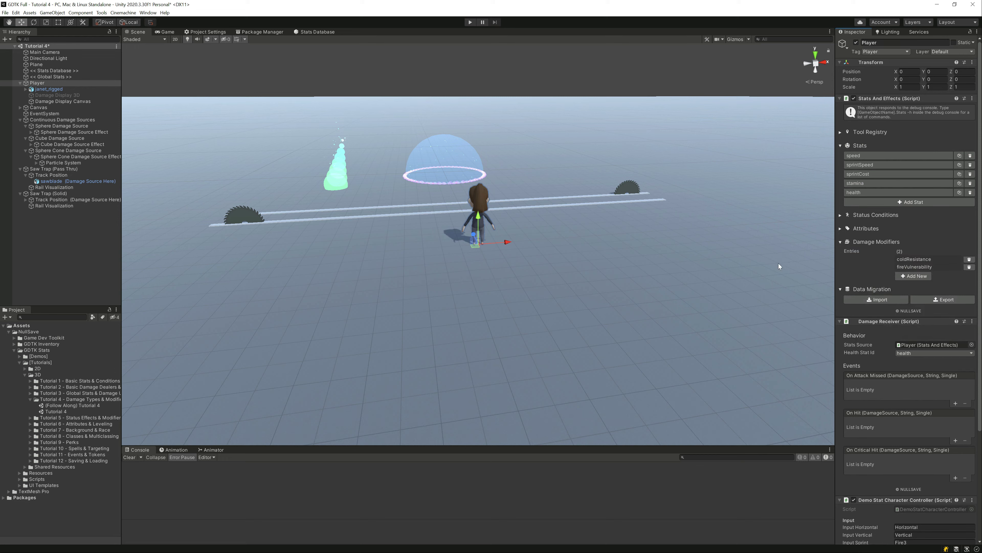
left_click(910, 275)
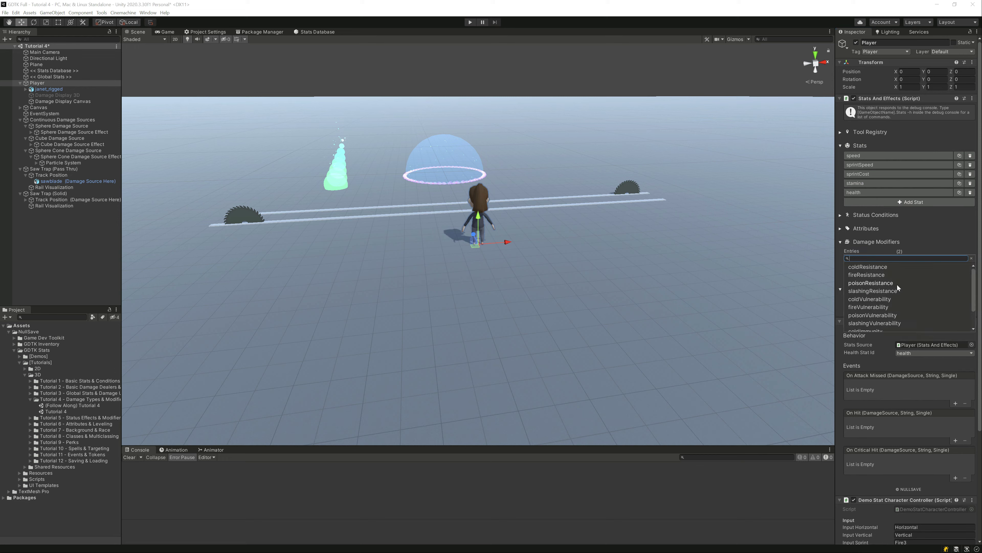
left_click(878, 286)
left_click(969, 274)
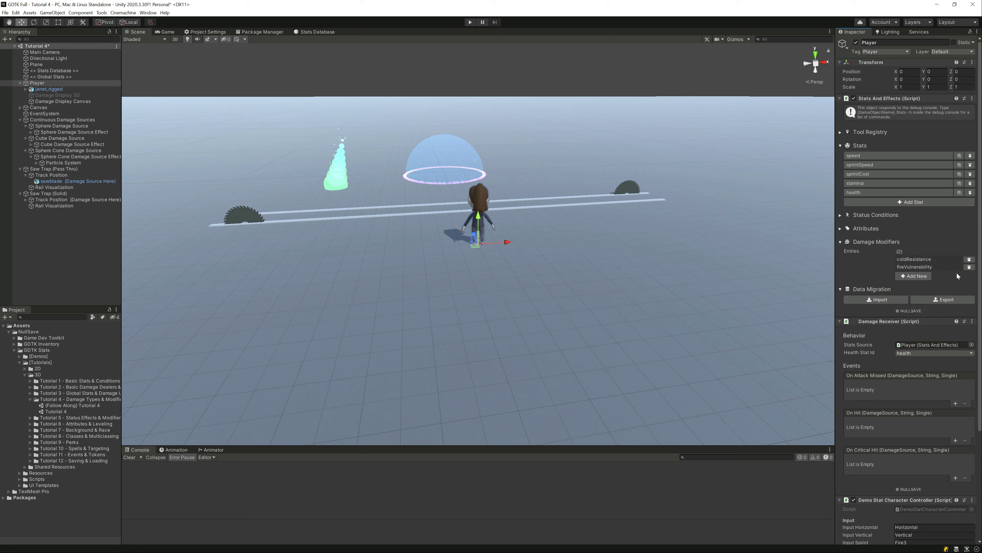
Add the poisonImmunity damage modifier to the Player's Stats And Effects component.
left_click(918, 277)
left_click(887, 315)
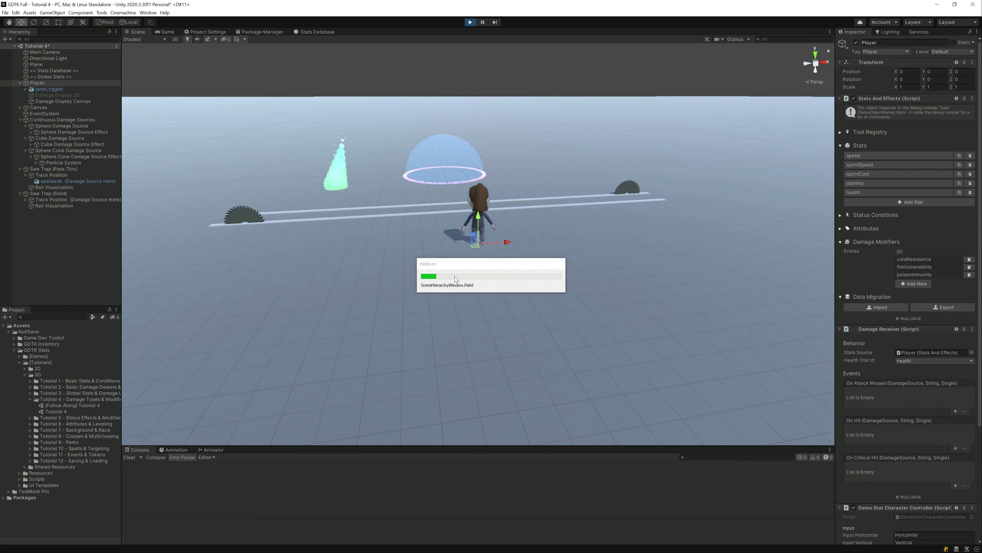
Play-test the scene by moving the character through the sawblade, fire, cold and poison damage sources, and exit play mode.
key("w")
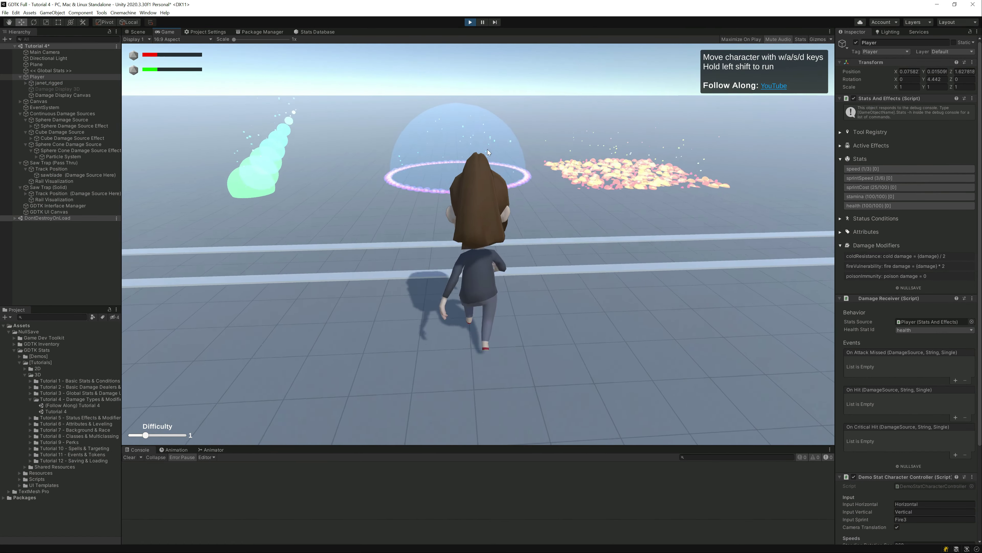
key("w")
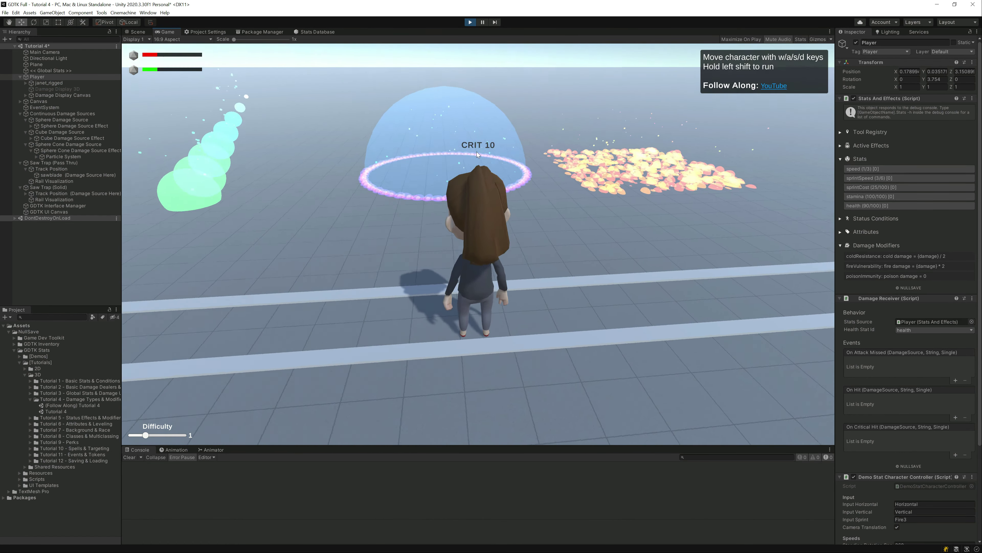
key("w")
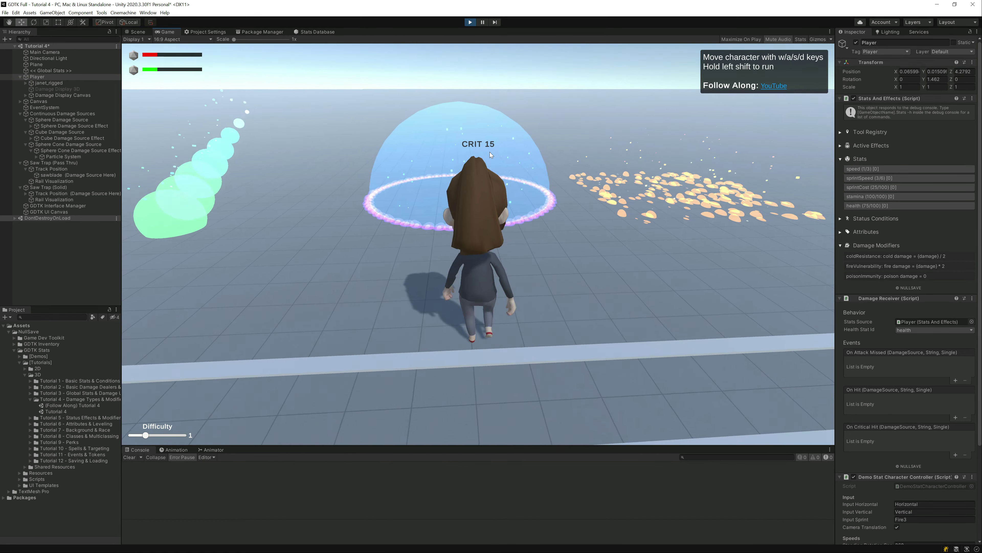
key("shift+w")
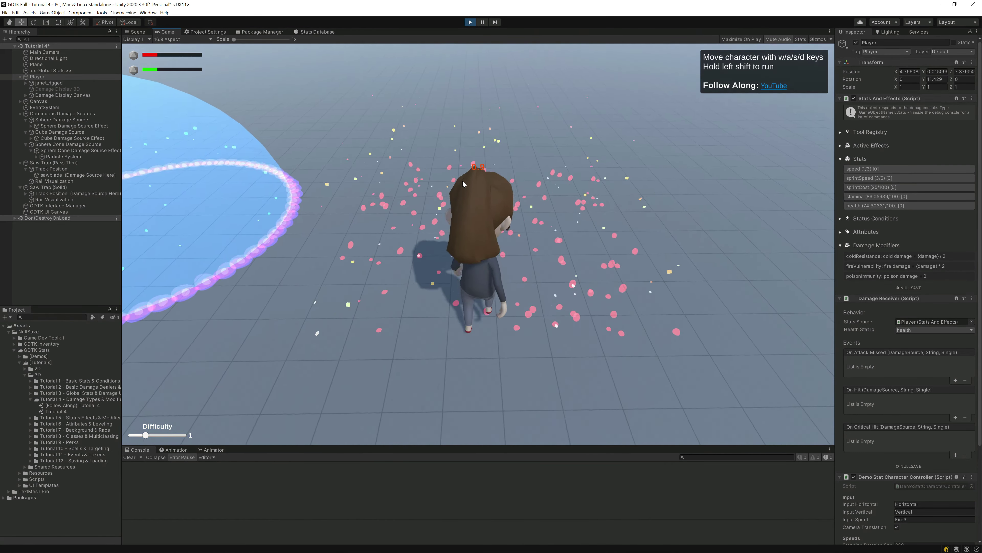
key("w")
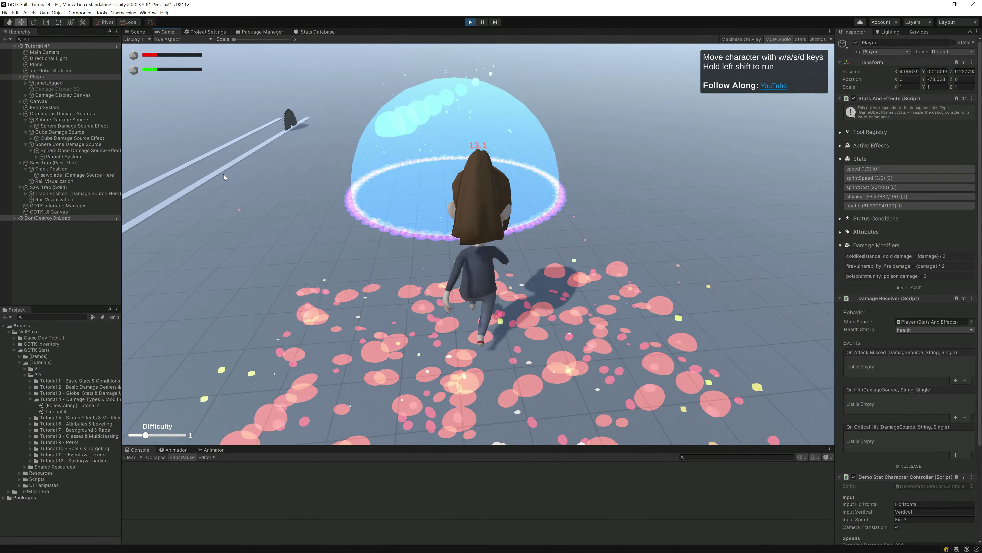
key("w")
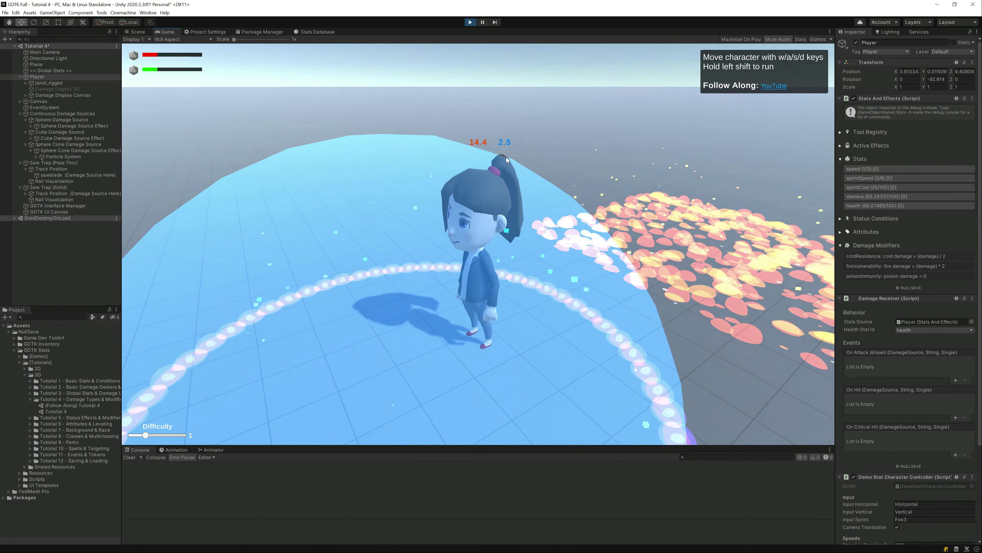
key("w")
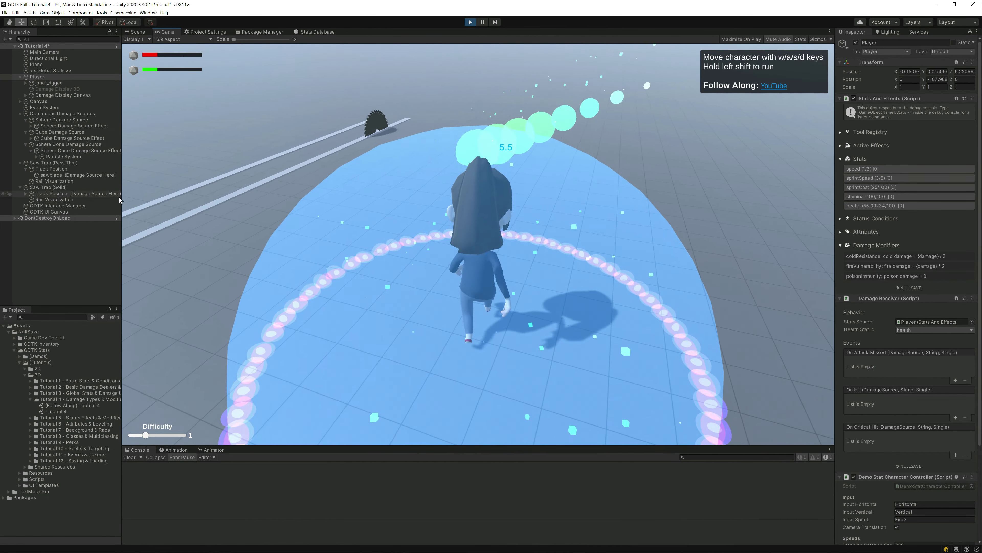
key("shift+w")
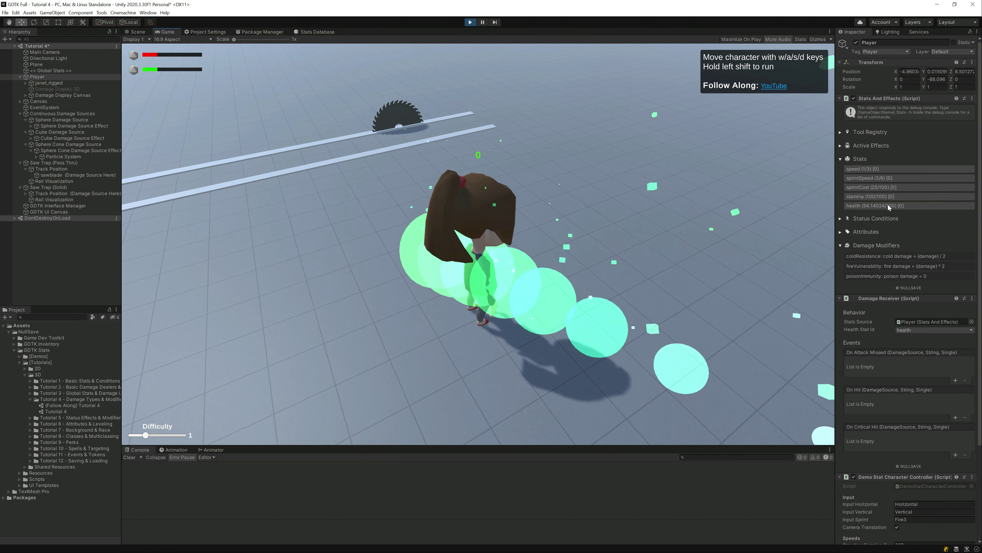
key("w")
key("w")
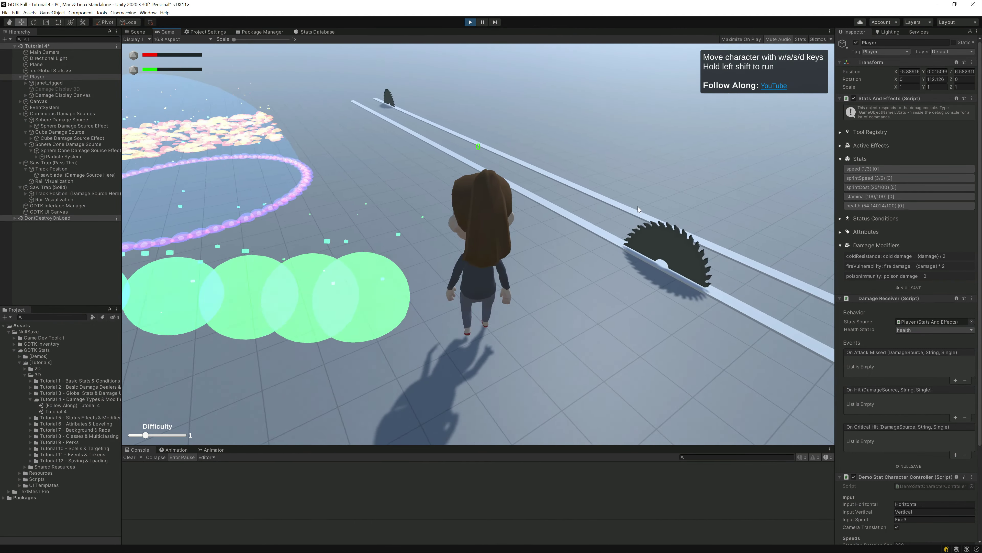
key("w")
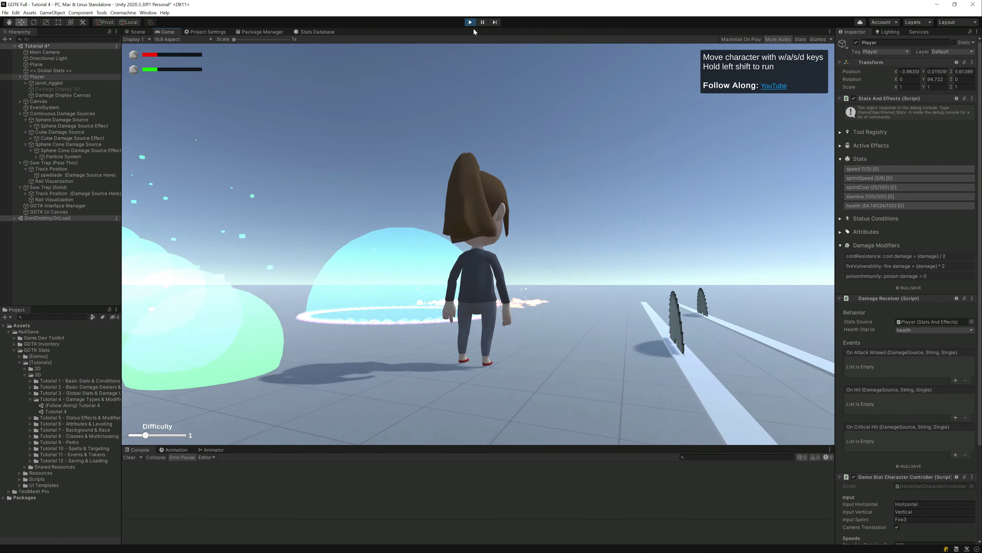
left_click(470, 23)
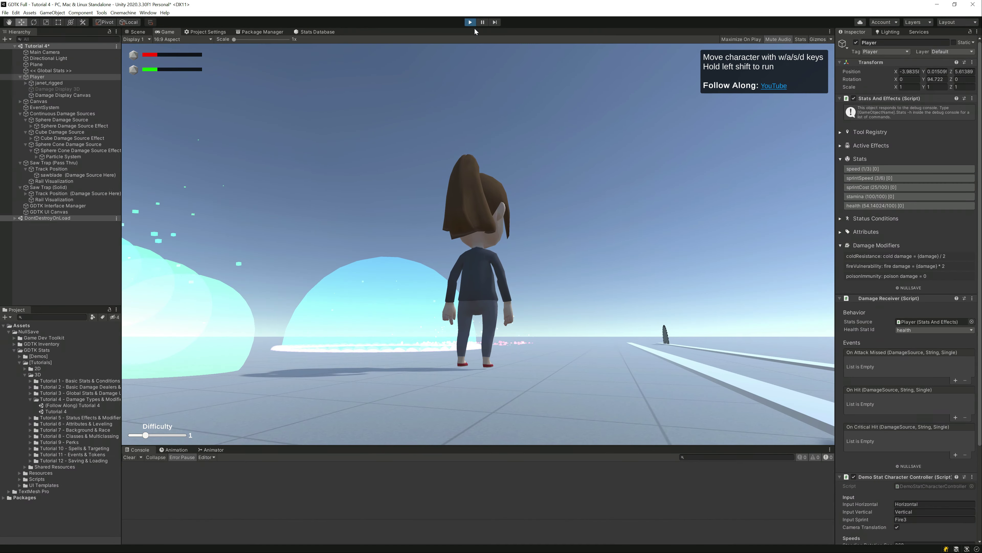
Enable Tool Registry registration for the Player with the registry key "Player" and save the scene.
left_click(883, 132)
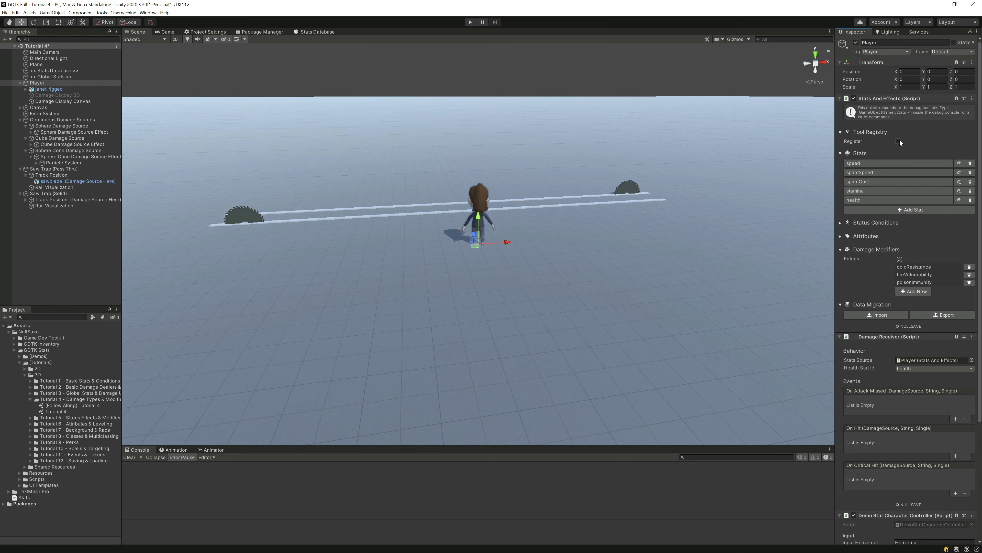
left_click(899, 141)
left_click(904, 149)
type("Player")
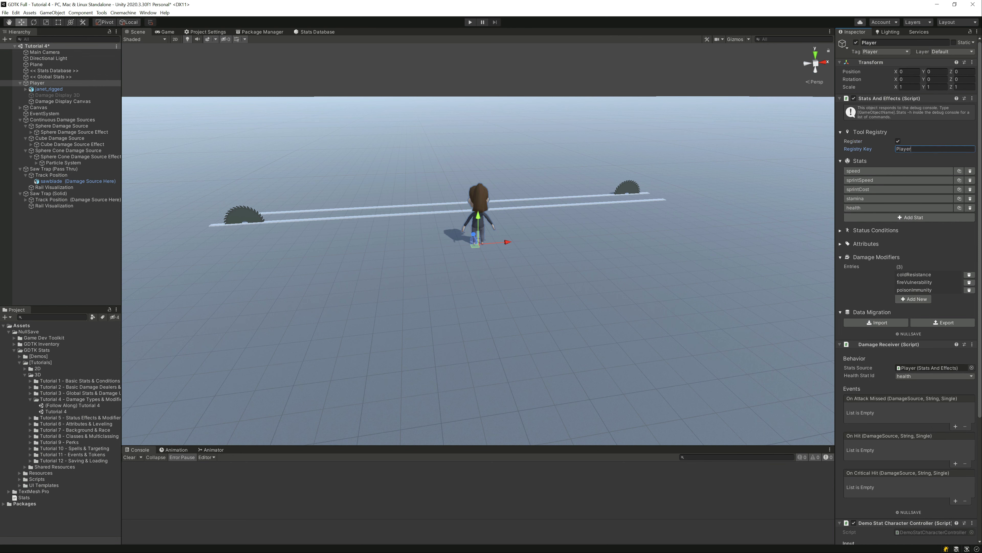
key("ctrl+s")
Run the scene again and move the character through the fire, cold and poison areas to check the health and stamina bars.
left_click(470, 22)
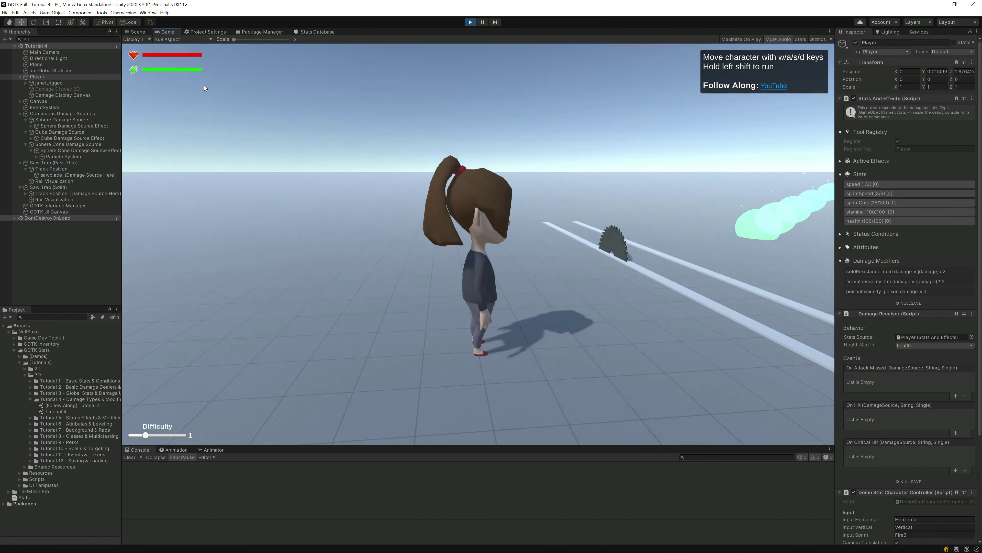
key("shift+w")
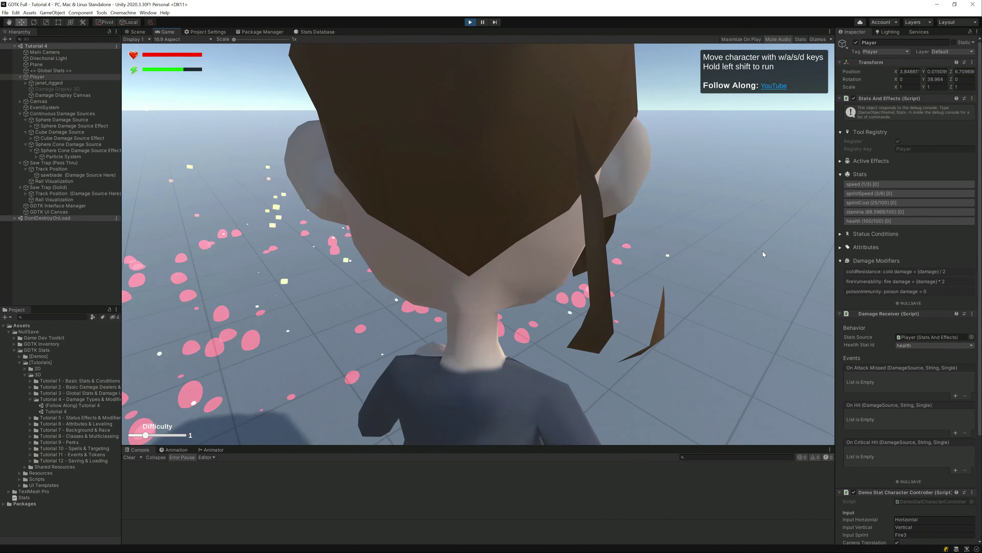
key("w")
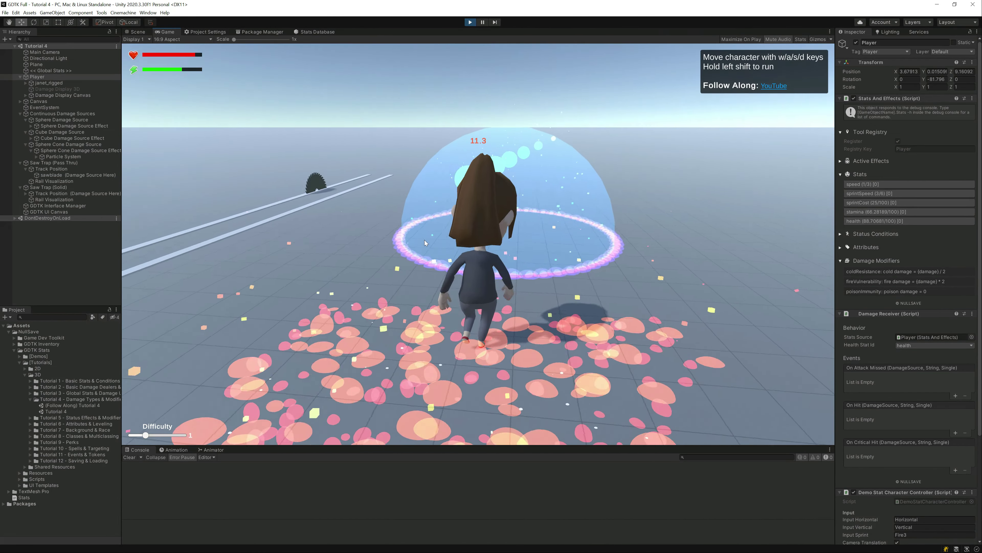
key("shift+w")
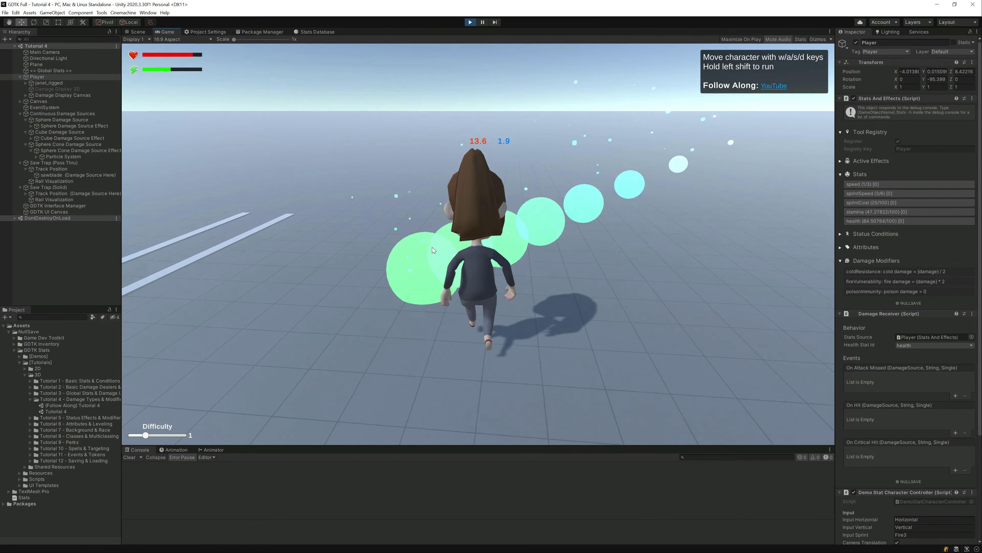
key("w")
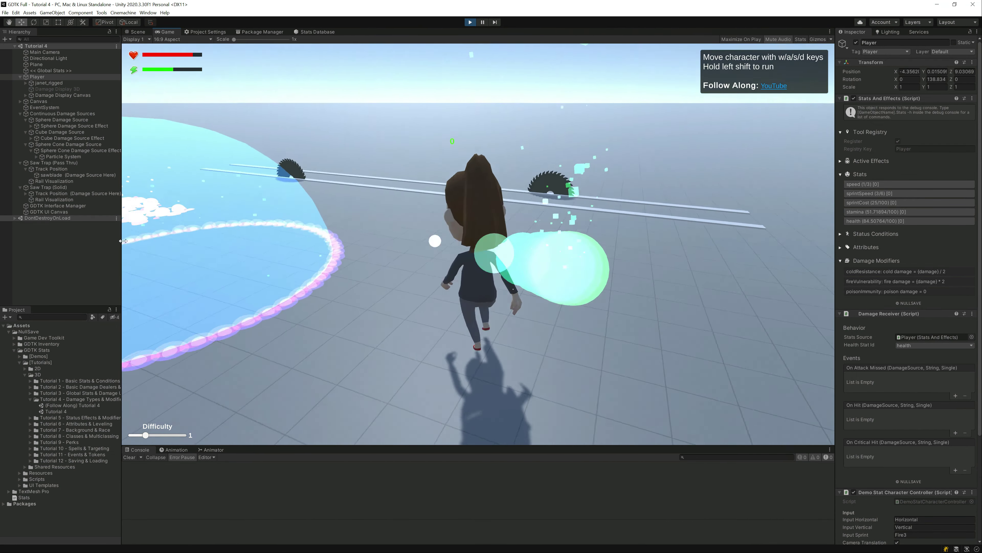
key("w")
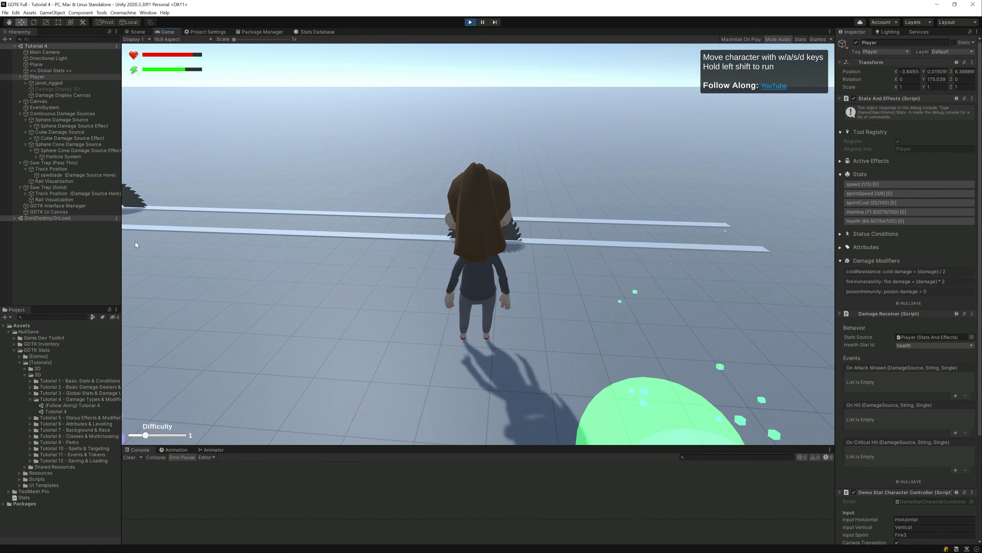